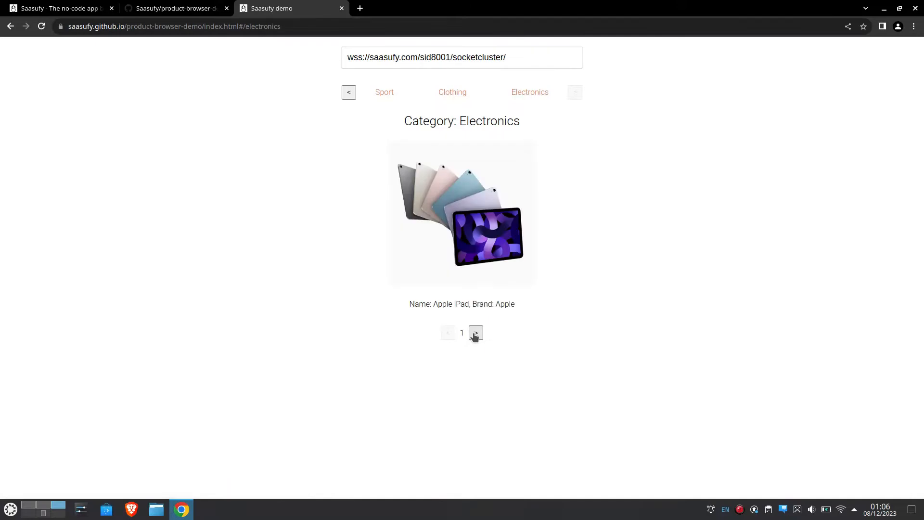
pyautogui.click(475, 333)
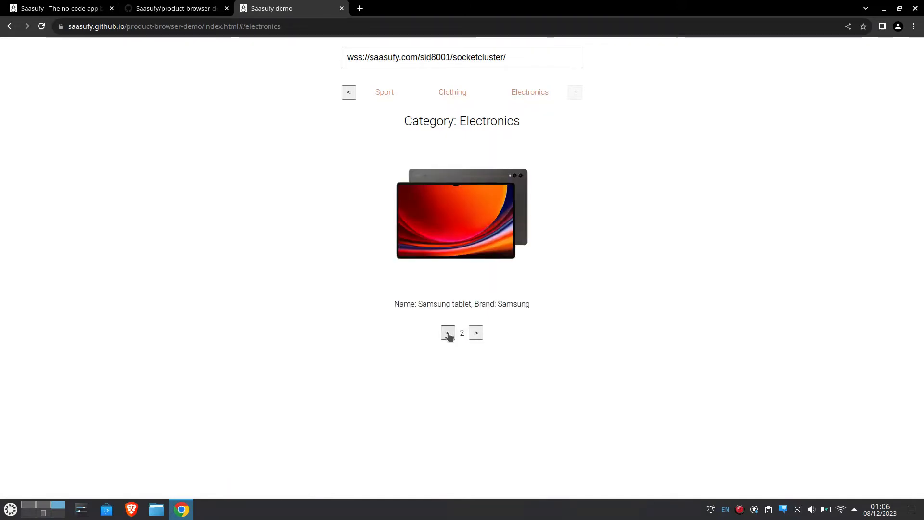
# Step: Page through the Electronics products in the demo app and open the Furniture category
pyautogui.click(453, 333)
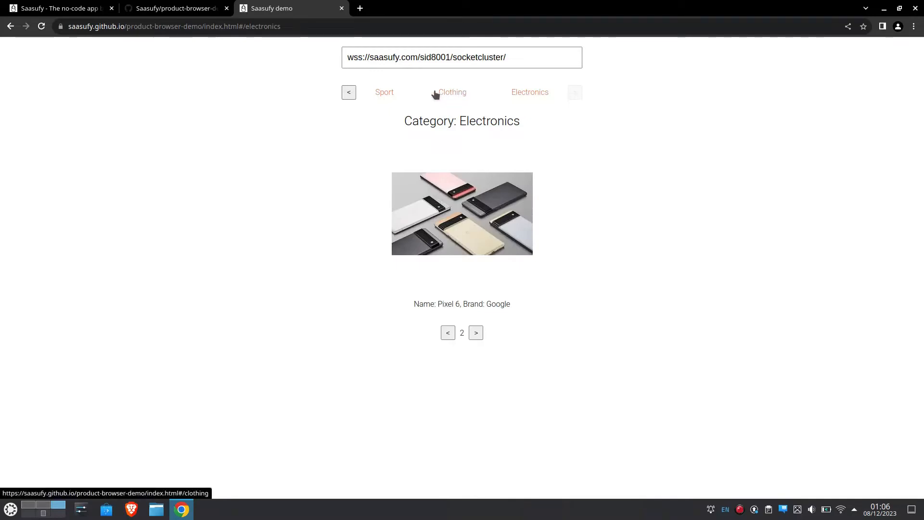
pyautogui.click(349, 92)
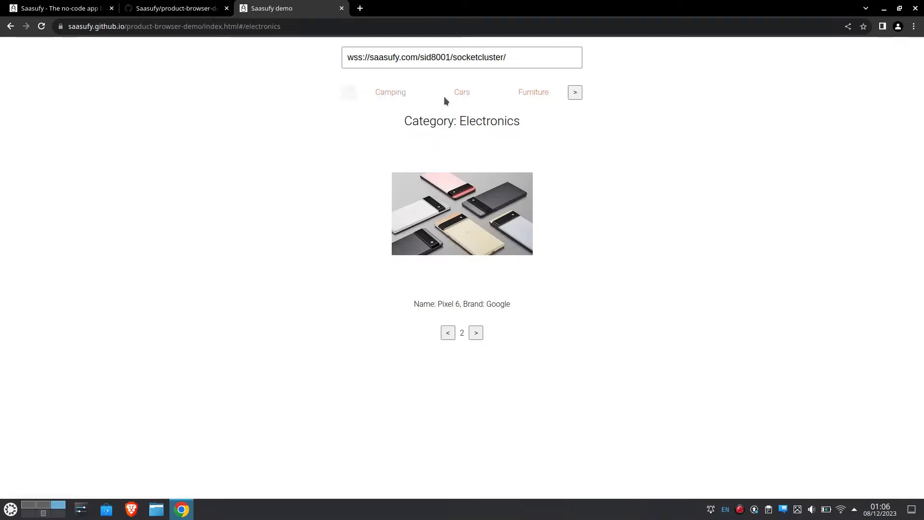
pyautogui.click(529, 94)
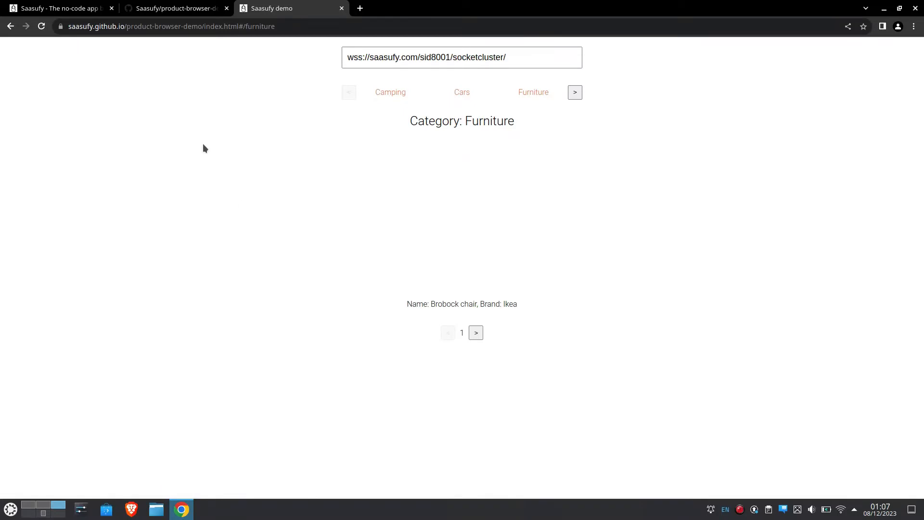
# Step: Open the index.html source in the product-browser-demo repository and scroll through its markup
pyautogui.click(144, 10)
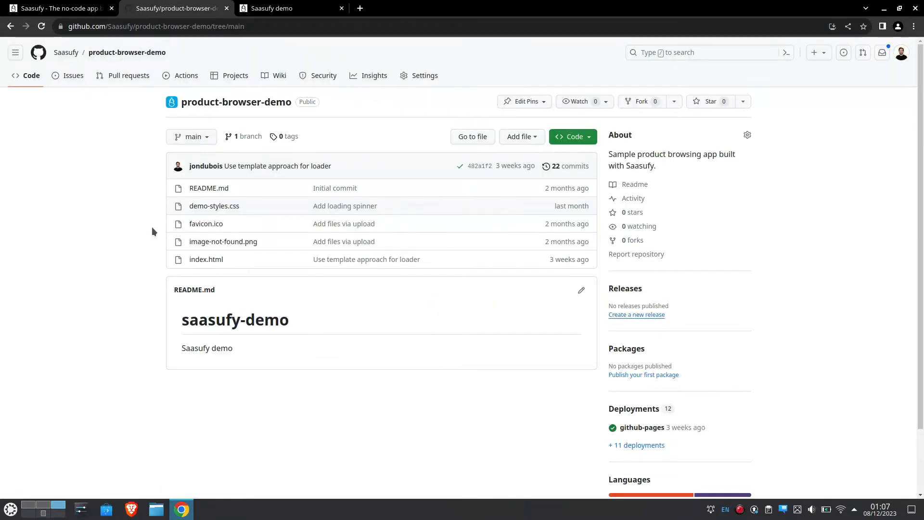
pyautogui.click(204, 261)
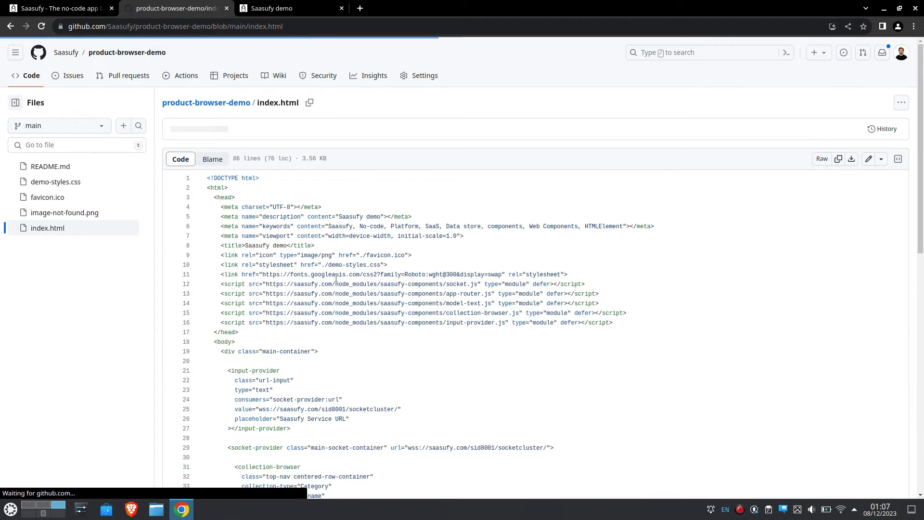
pyautogui.scroll(-2, 349, 292)
pyautogui.scroll(-9, 349, 292)
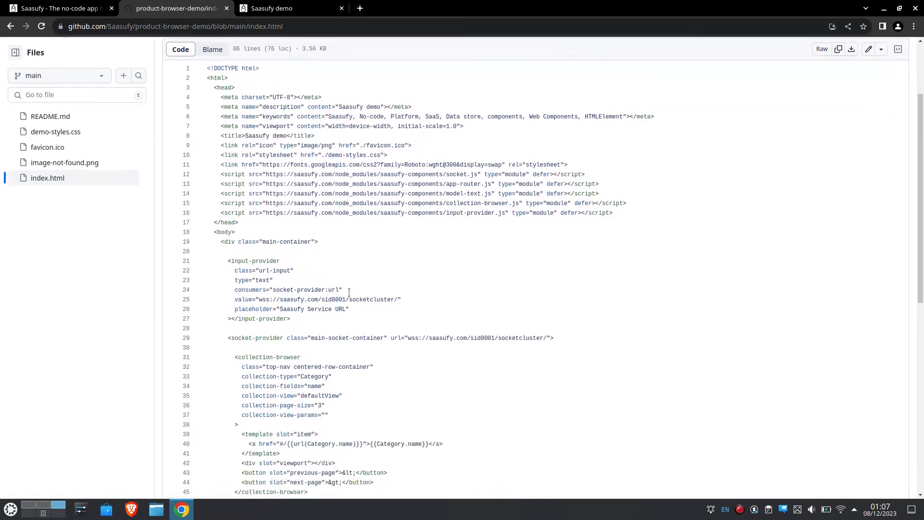
pyautogui.scroll(5, 349, 292)
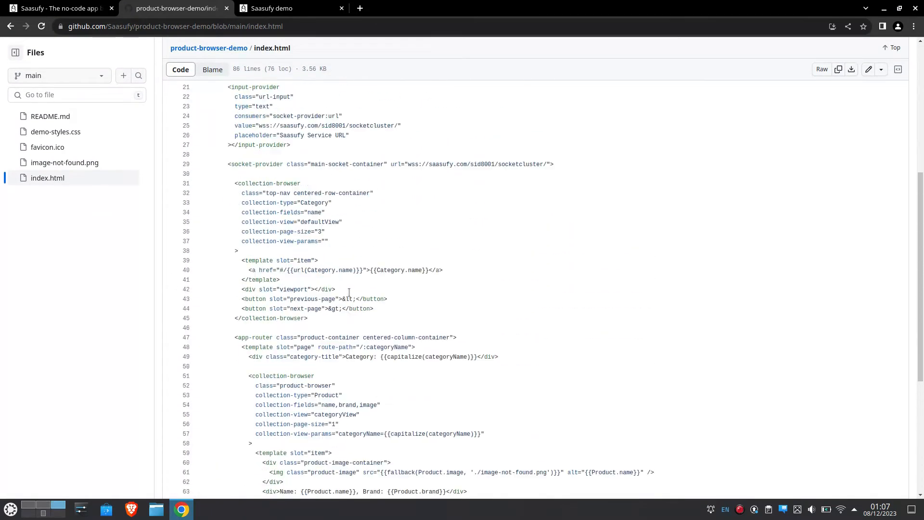
pyautogui.scroll(-3, 348, 292)
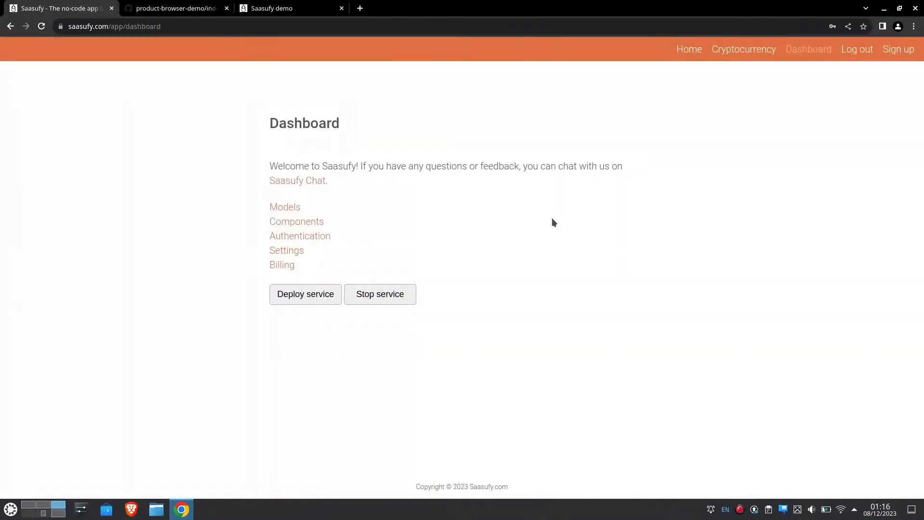
# Step: Open the Product model's fields and inspect the settings of the name and categoryName fields
pyautogui.click(295, 206)
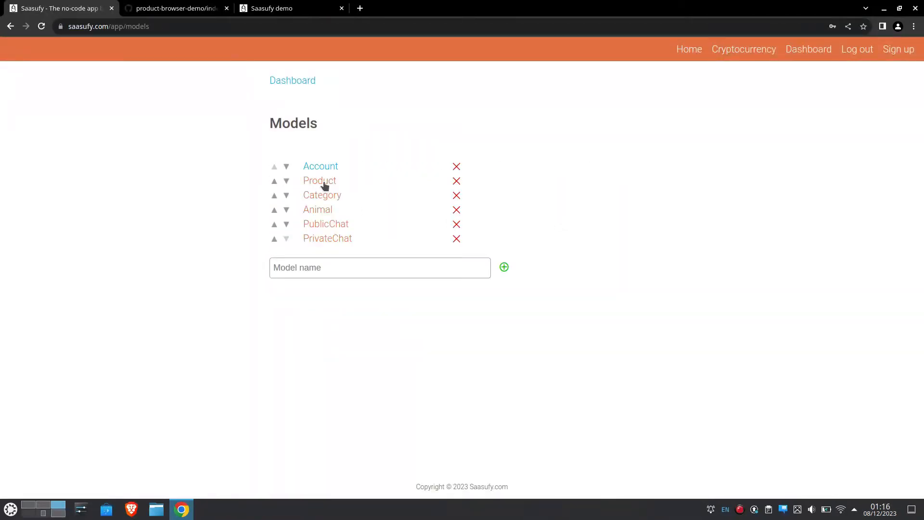
pyautogui.click(325, 185)
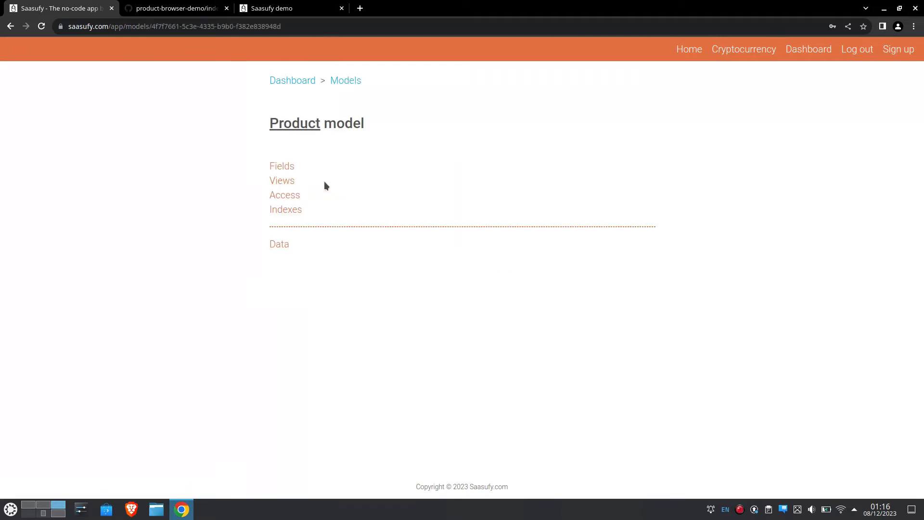
pyautogui.click(287, 165)
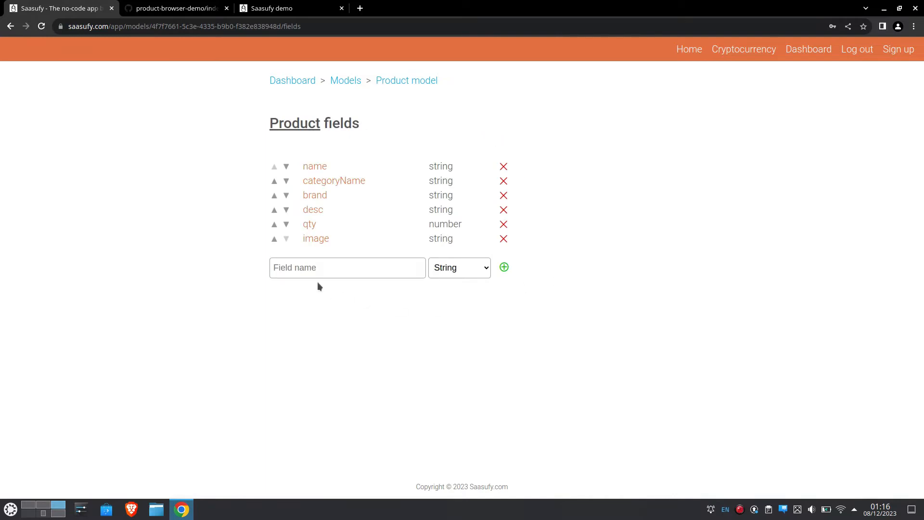
pyautogui.click(313, 166)
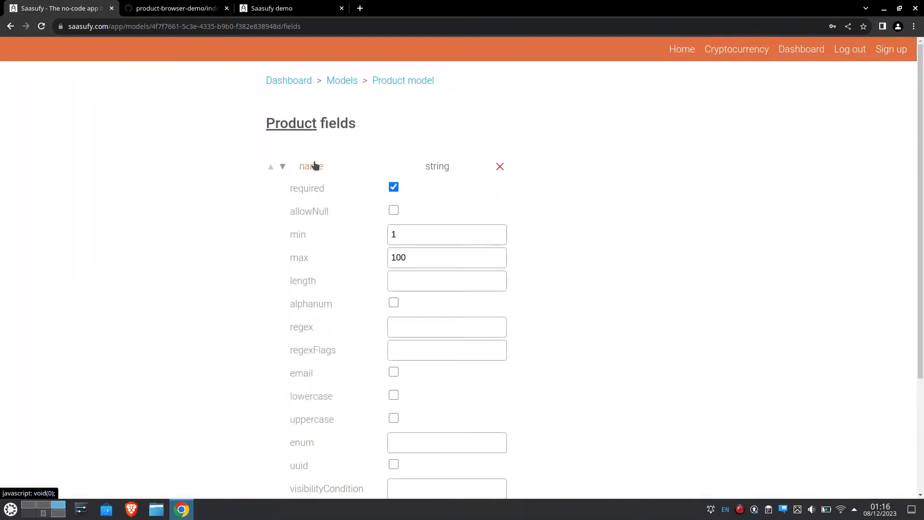
pyautogui.click(314, 166)
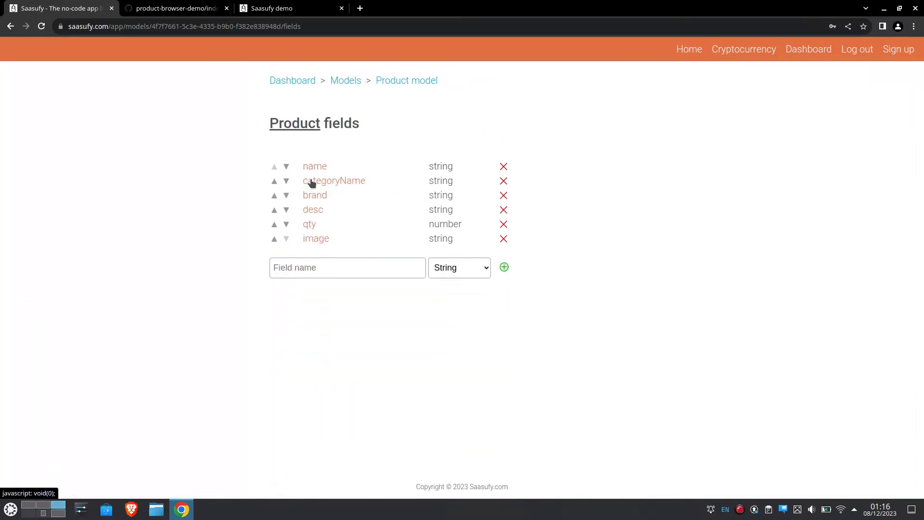
pyautogui.click(311, 182)
pyautogui.click(311, 182)
# Step: Move the Product fields page into a second window and tile both windows side by side
pyautogui.moveTo(476, 8); pyautogui.dragTo(1, 169)
pyautogui.click(183, 28)
pyautogui.hotkey('alt', 'Return')
pyautogui.moveTo(276, 12); pyautogui.dragTo(563, 85)
pyautogui.moveTo(721, 35); pyautogui.dragTo(922, 154)
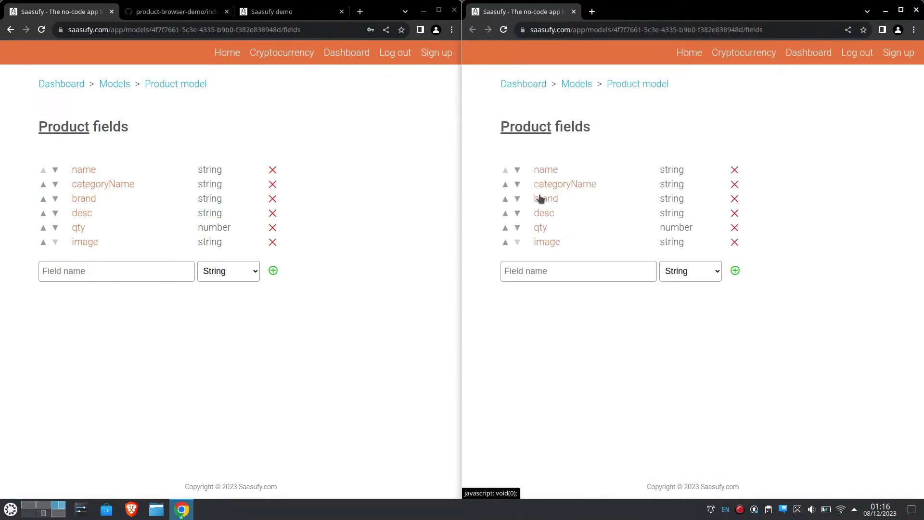
# Step: Expand the name field's settings in both windows and inspect its min and max values
pyautogui.click(542, 169)
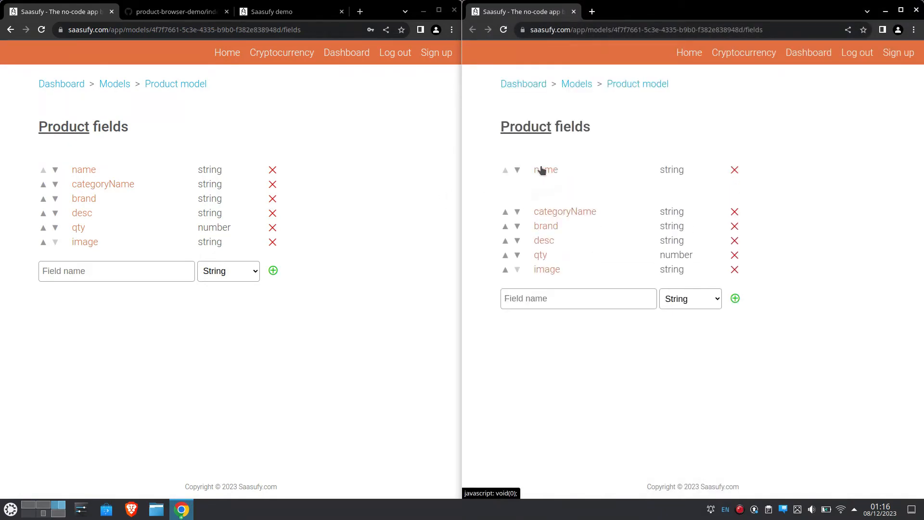
pyautogui.click(82, 169)
pyautogui.click(645, 243)
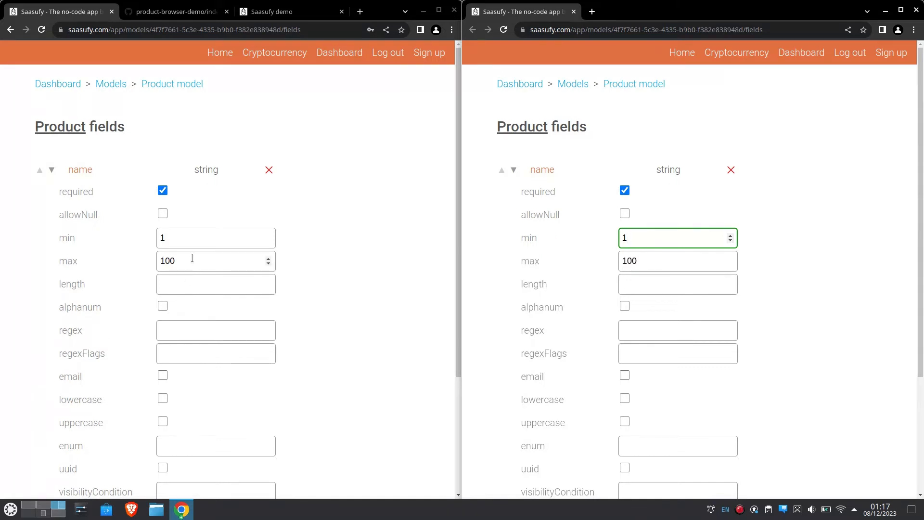
pyautogui.click(192, 258)
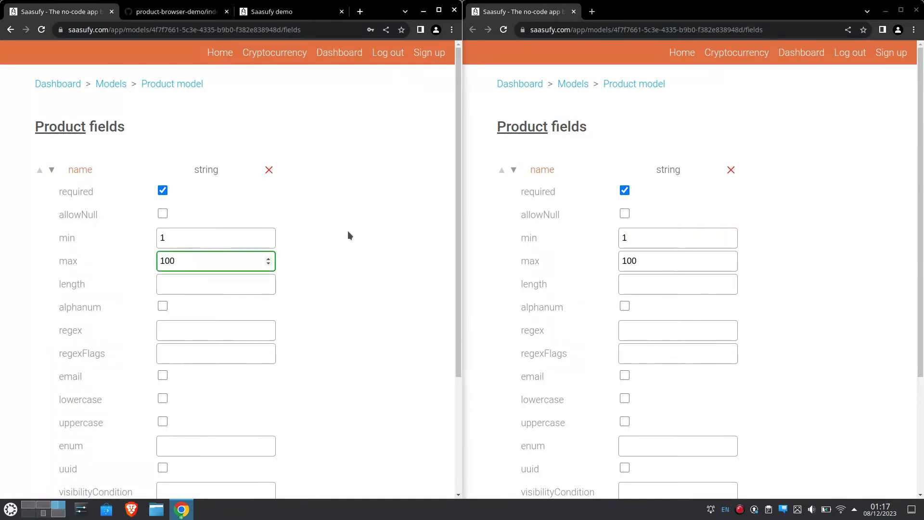
pyautogui.scroll(-3, 353, 233)
pyautogui.scroll(1, 360, 230)
# Step: Enter testing as the name field's regex in one window and clear the regex from the other window
pyautogui.click(237, 220)
pyautogui.write('testing')
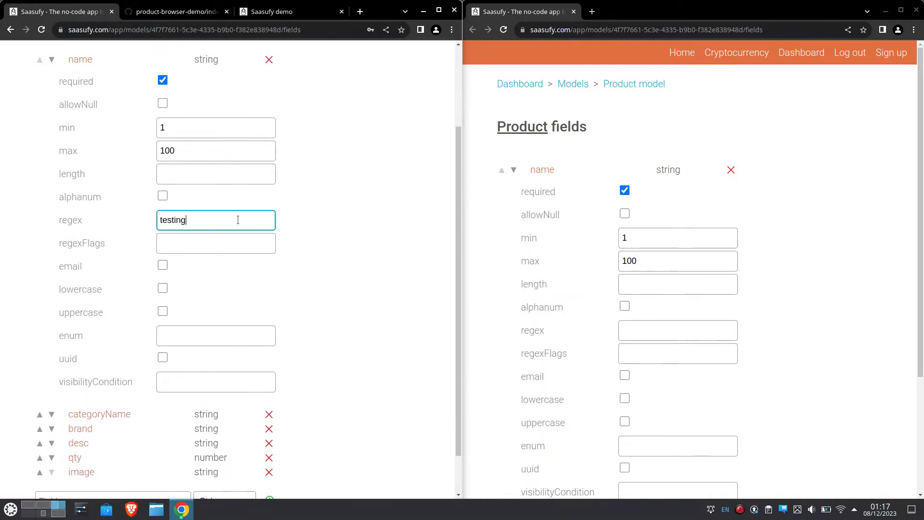
pyautogui.click(664, 331)
pyautogui.press('BackSpace')
pyautogui.press('BackSpace')
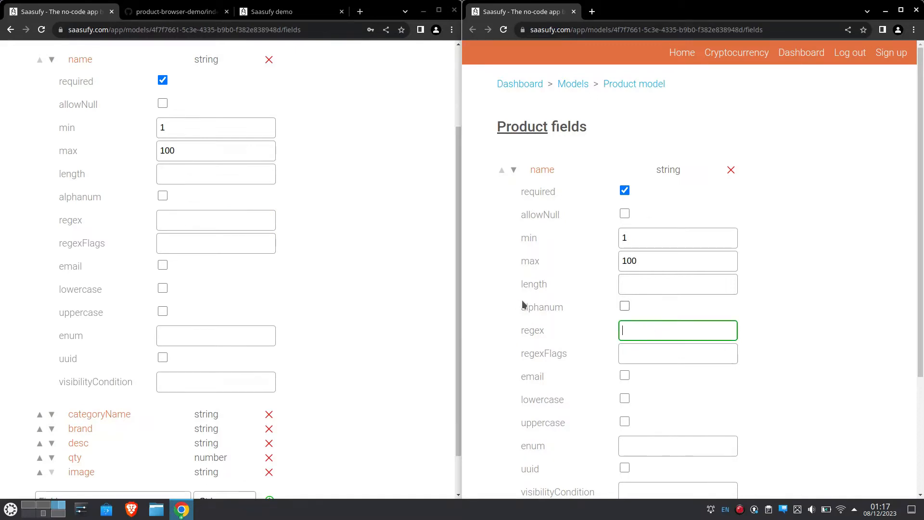
# Step: Collapse the name field's settings in both windows
pyautogui.scroll(3, 411, 267)
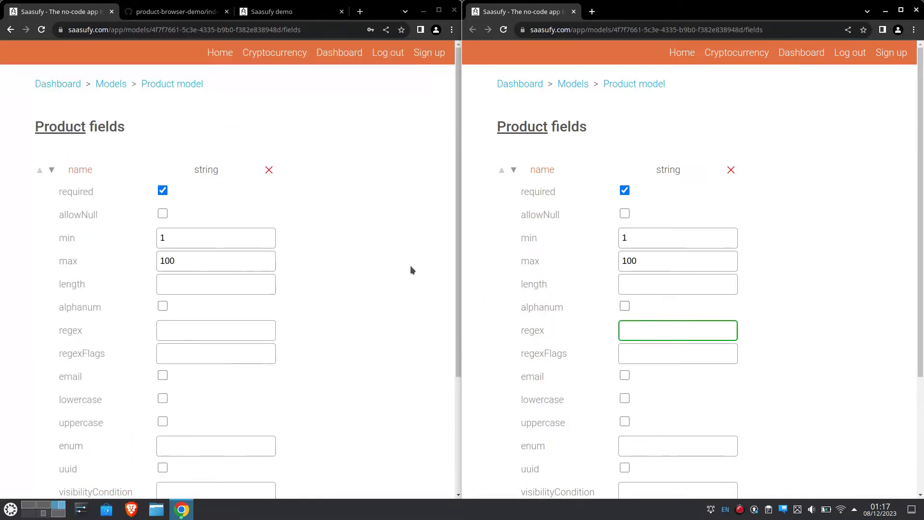
pyautogui.click(90, 171)
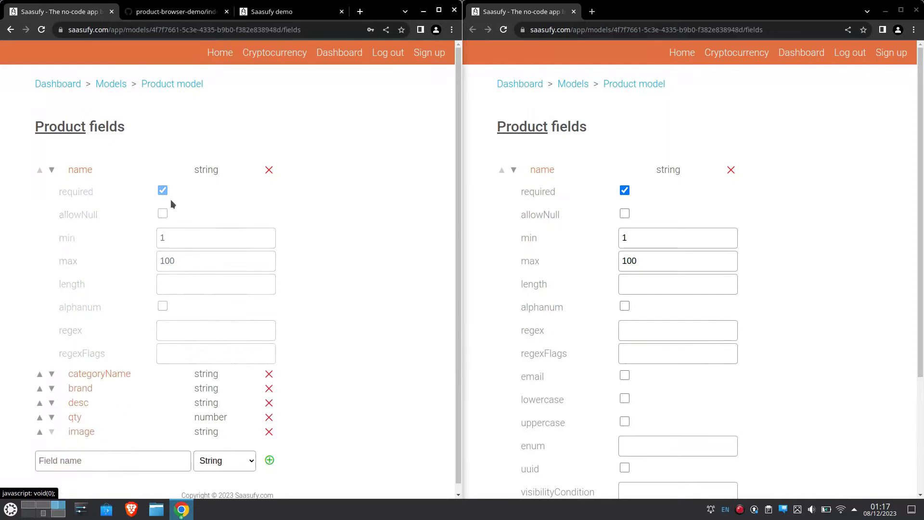
pyautogui.click(543, 175)
# Step: Add a String field named newProp to the Product model
pyautogui.click(570, 269)
pyautogui.write('newProp')
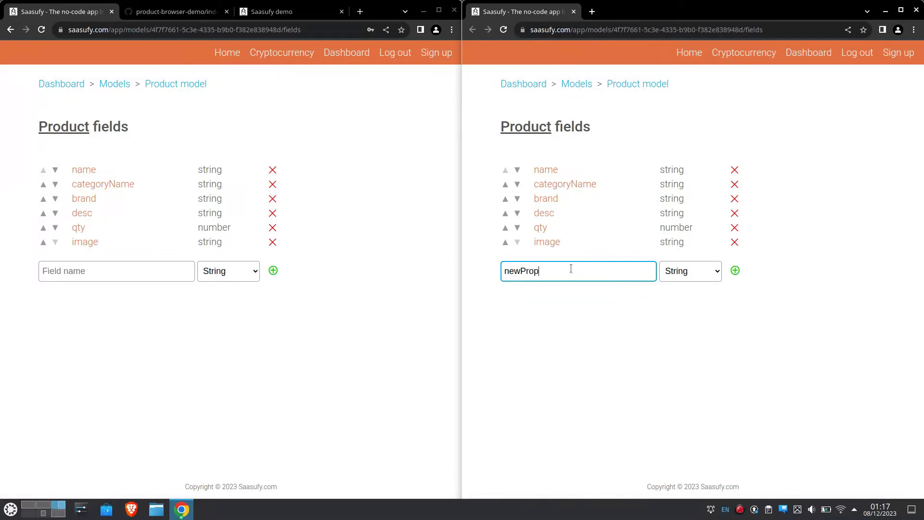
pyautogui.press('Return')
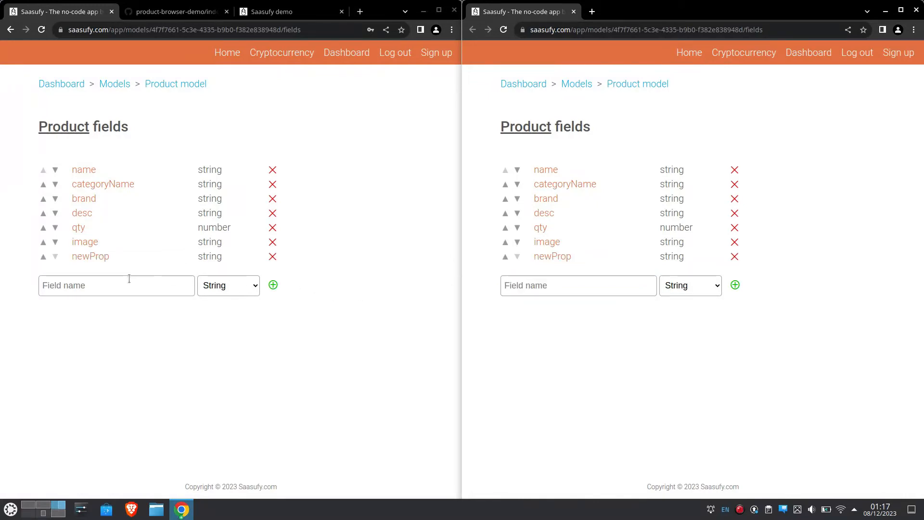
# Step: Delete the newProp field and confirm the deletion
pyautogui.click(274, 257)
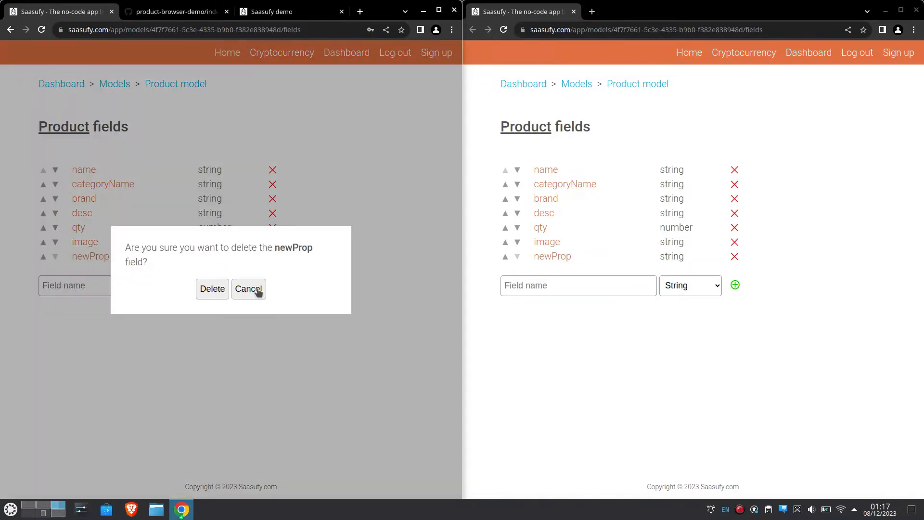
pyautogui.click(212, 289)
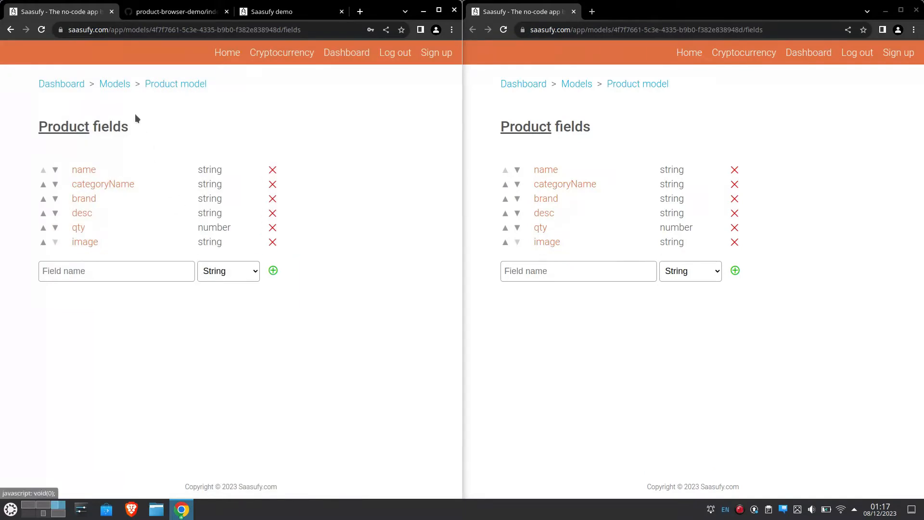
# Step: Open the Product model's views list, close the second window and maximize the remaining one
pyautogui.click(175, 84)
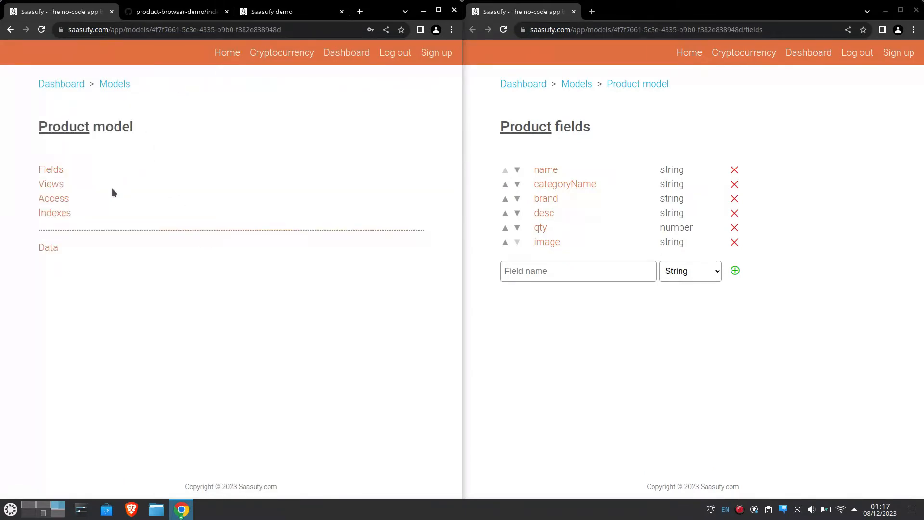
pyautogui.click(51, 185)
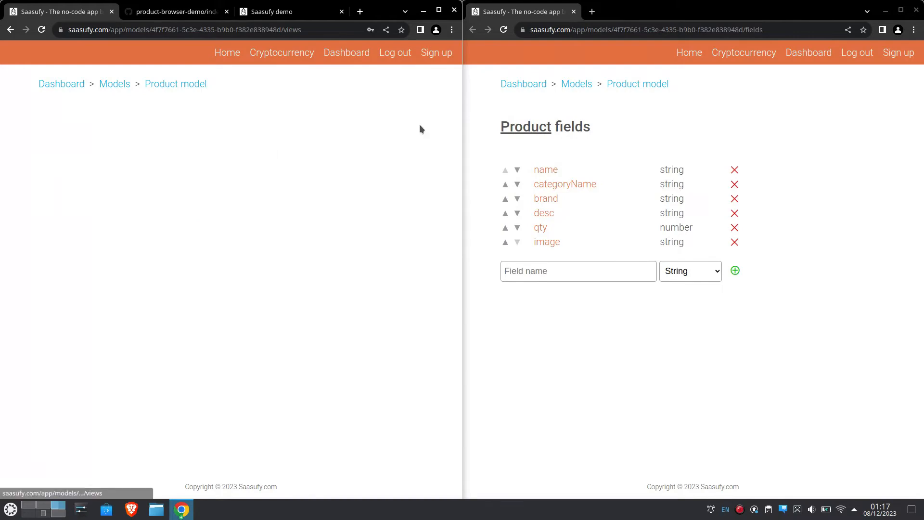
pyautogui.click(573, 13)
pyautogui.click(439, 11)
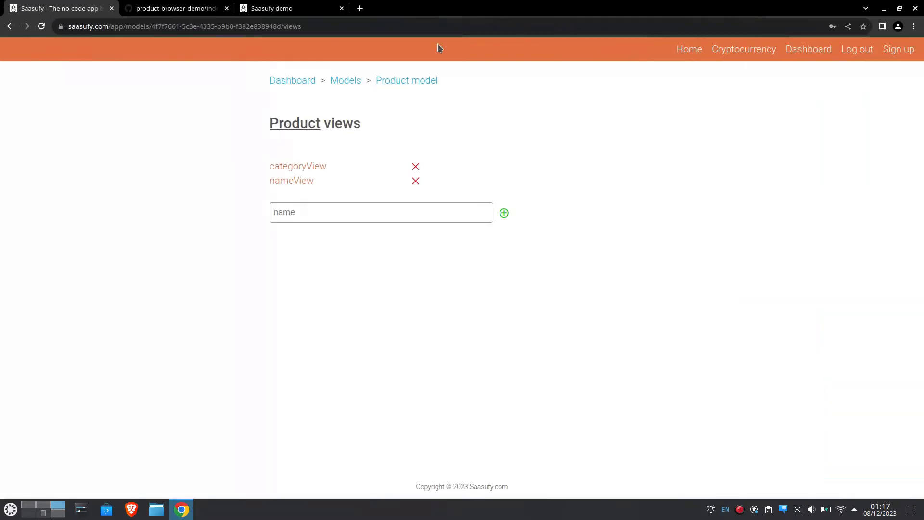
# Step: Open the categoryView view and examine its parameters, transform and display hints
pyautogui.click(303, 168)
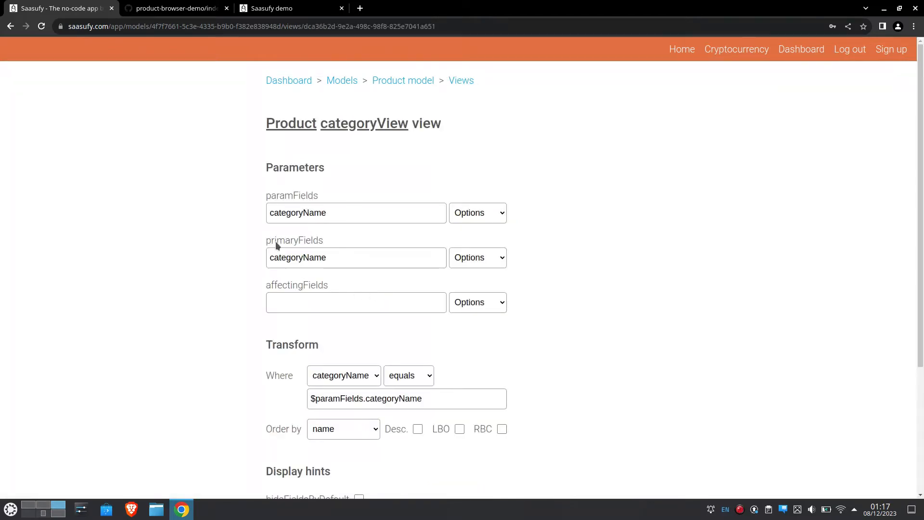
pyautogui.scroll(-4, 413, 307)
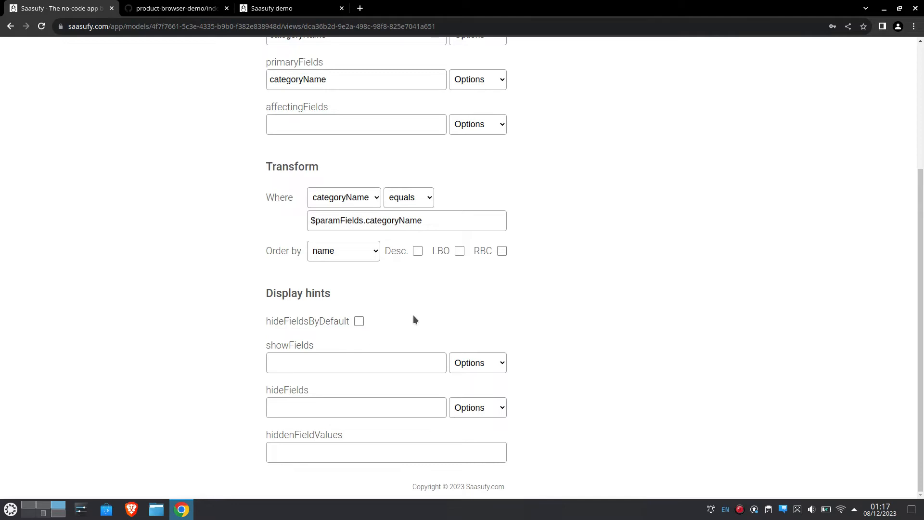
pyautogui.scroll(4, 418, 284)
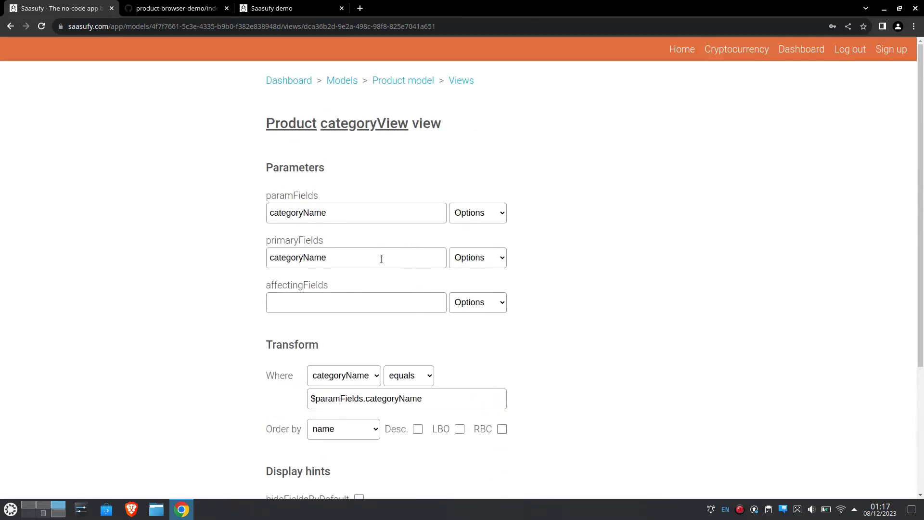
# Step: Open the Product model's access settings and examine the model default access rules
pyautogui.click(421, 82)
pyautogui.click(286, 198)
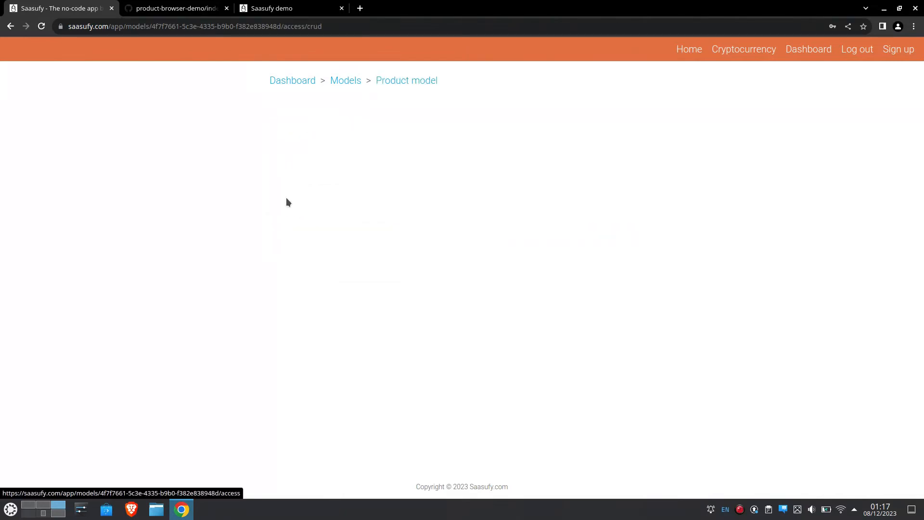
pyautogui.scroll(-1, 437, 267)
pyautogui.scroll(-8, 438, 268)
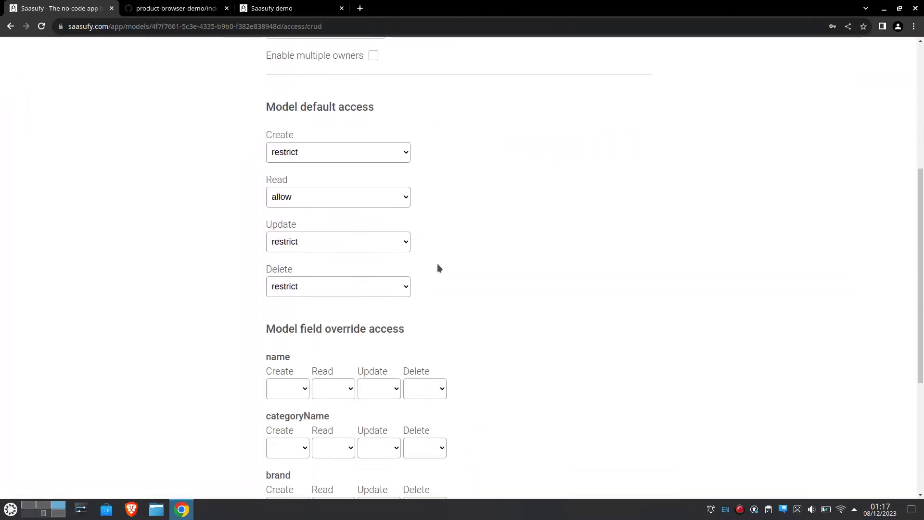
pyautogui.scroll(5, 438, 268)
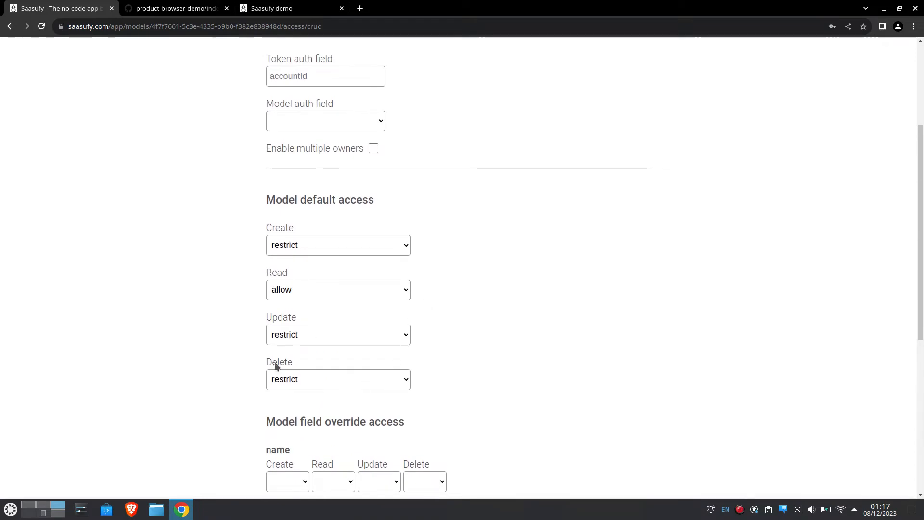
# Step: Examine the default access options, the per-field override access dropdowns and the model auth field choices
pyautogui.click(336, 243)
pyautogui.click(482, 245)
pyautogui.scroll(-5, 482, 244)
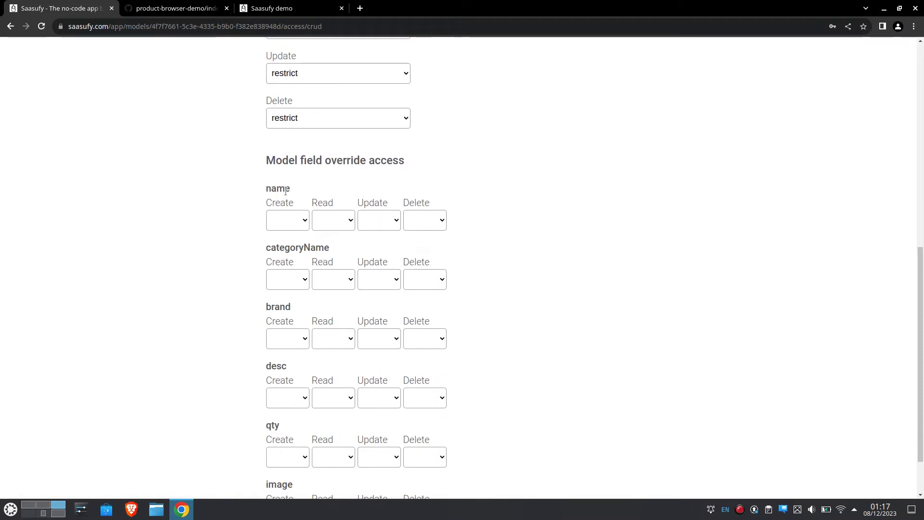
pyautogui.click(283, 219)
pyautogui.click(518, 186)
pyautogui.click(493, 212)
pyautogui.scroll(9, 493, 212)
pyautogui.click(294, 248)
pyautogui.click(318, 295)
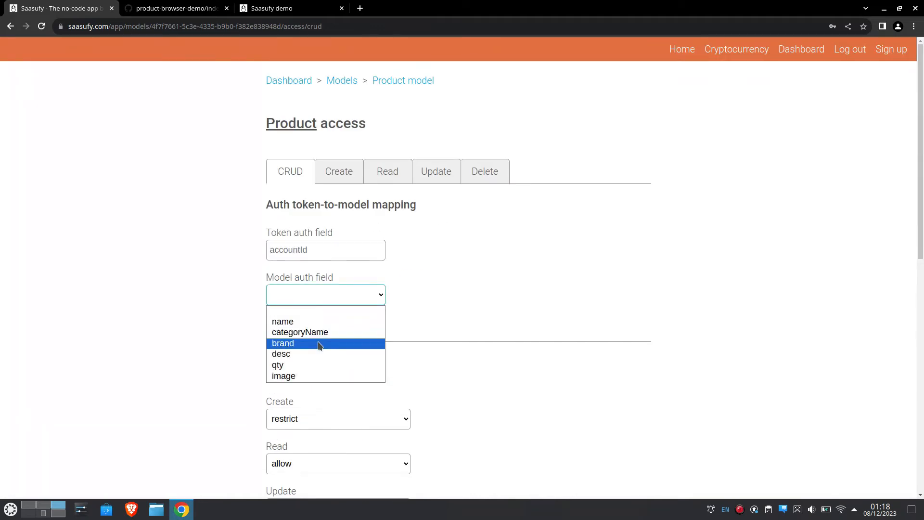
pyautogui.click(470, 273)
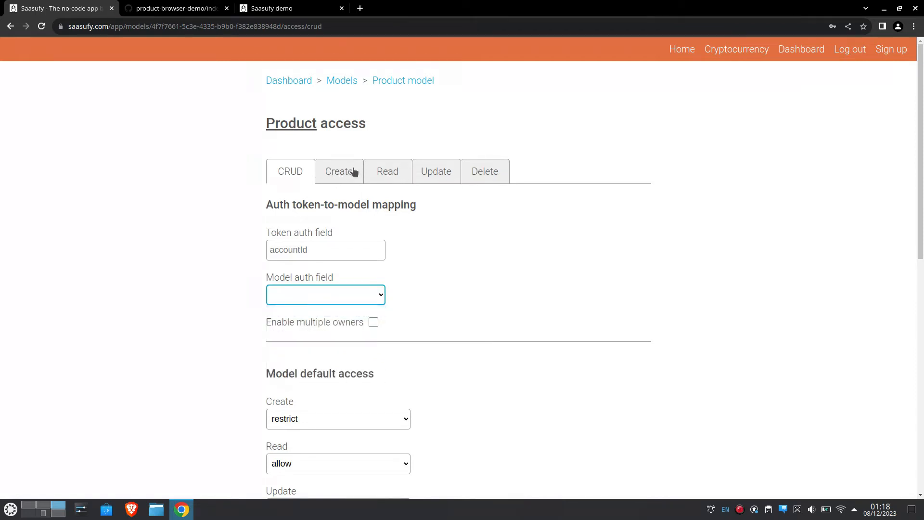
# Step: Open the Product model's indexes and examine the field options for a new index
pyautogui.click(390, 85)
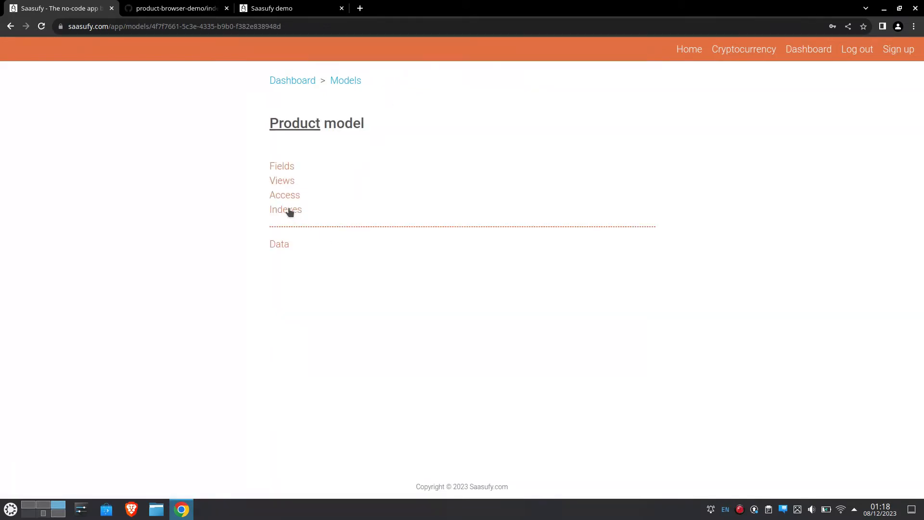
pyautogui.click(289, 210)
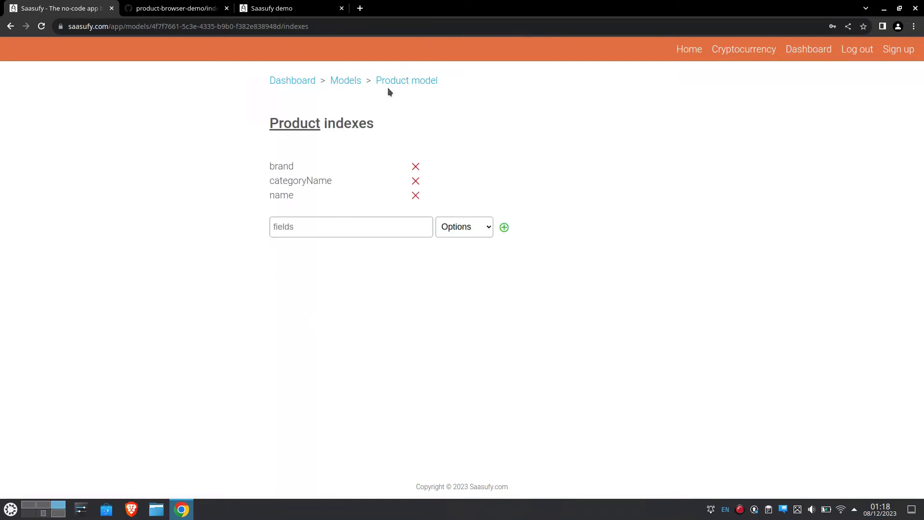
pyautogui.click(464, 230)
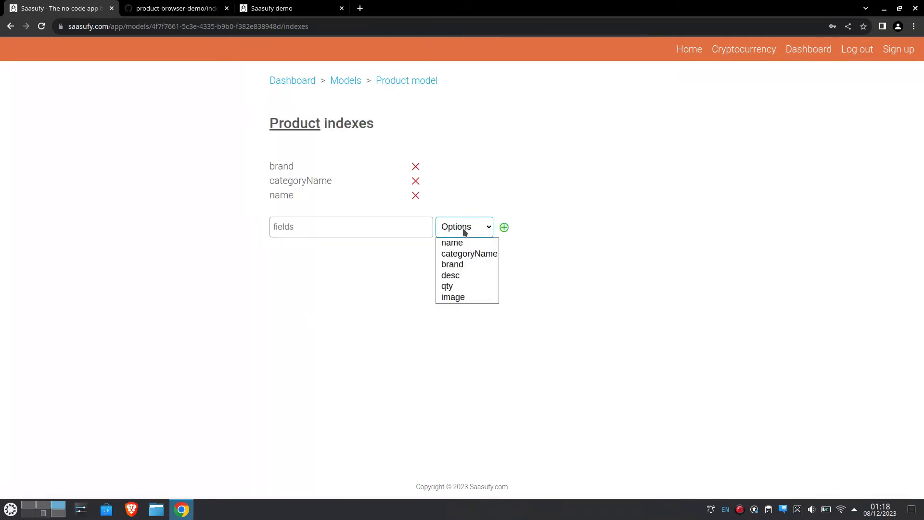
pyautogui.click(475, 163)
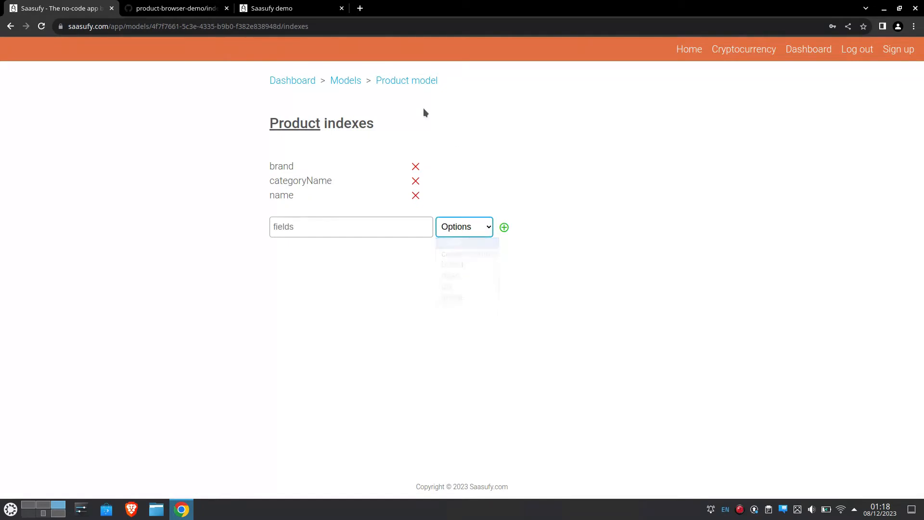
# Step: Open the Product model's data and browse the record table with the default view
pyautogui.click(393, 82)
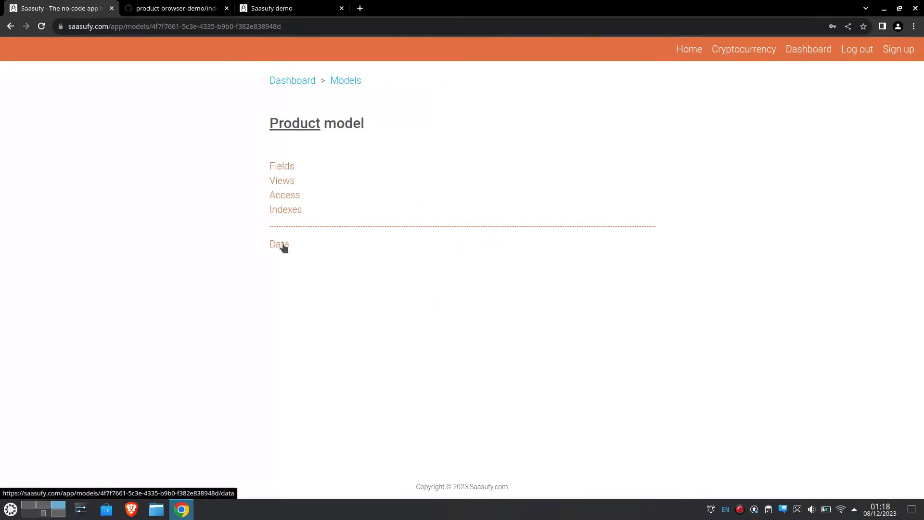
pyautogui.click(282, 245)
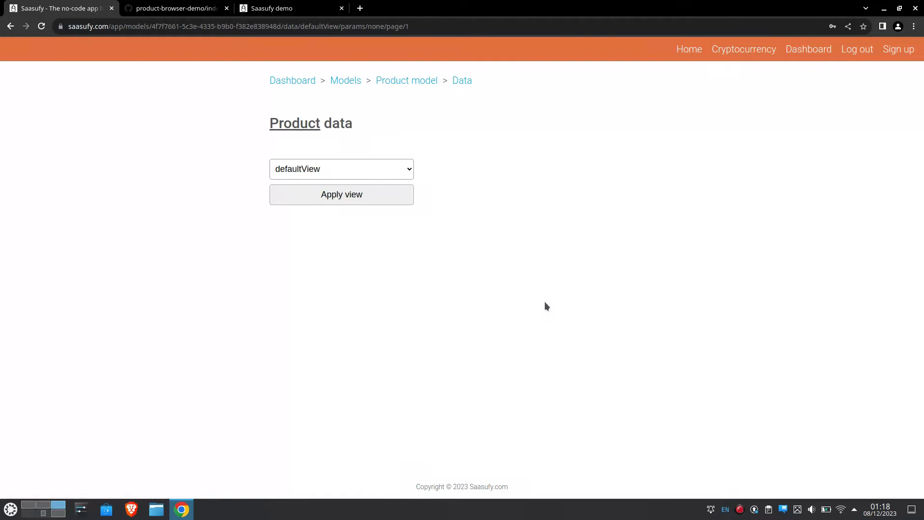
pyautogui.scroll(-3, 544, 301)
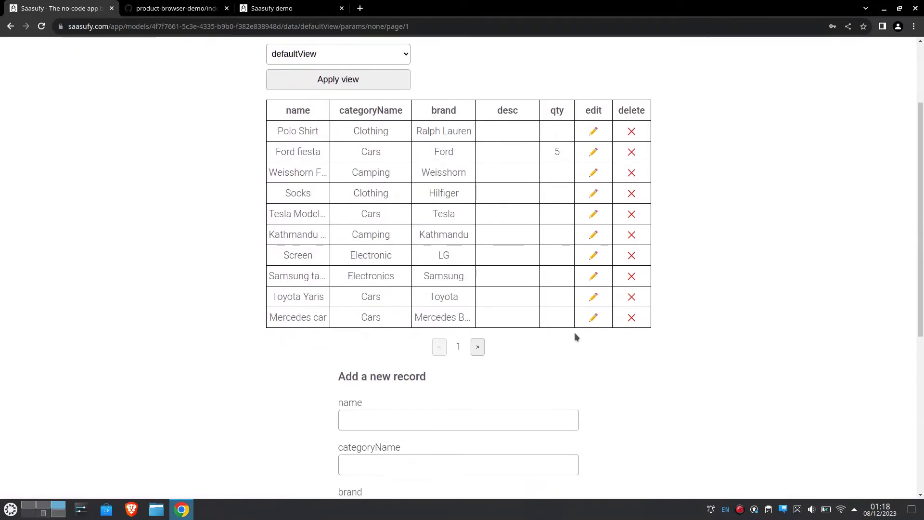
pyautogui.scroll(-6, 575, 334)
pyautogui.scroll(2, 575, 336)
pyautogui.scroll(-2, 576, 336)
pyautogui.scroll(6, 575, 336)
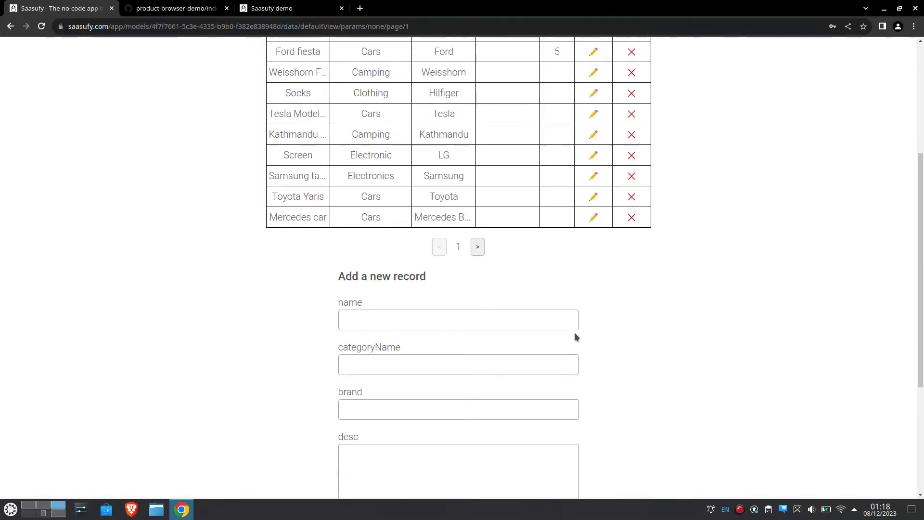
pyautogui.scroll(2, 575, 336)
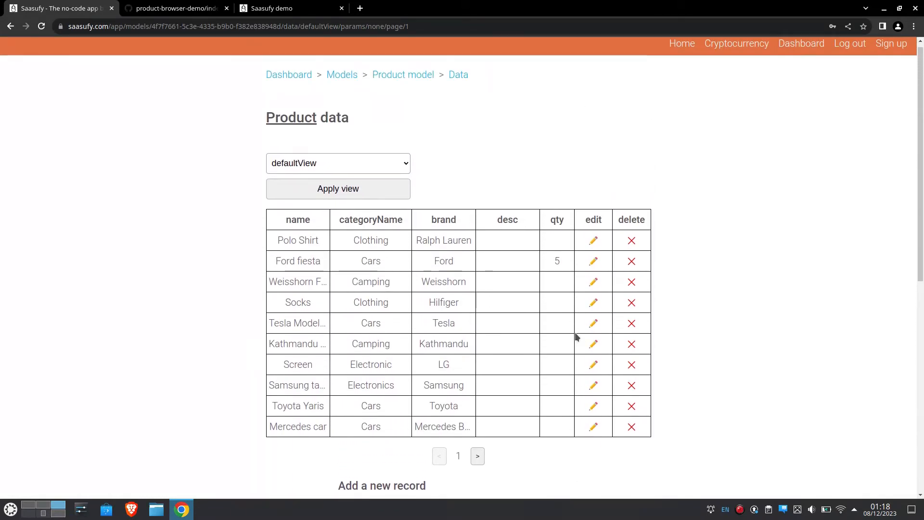
# Step: Open the Polo Shirt record's edit form and return to the data list
pyautogui.click(594, 240)
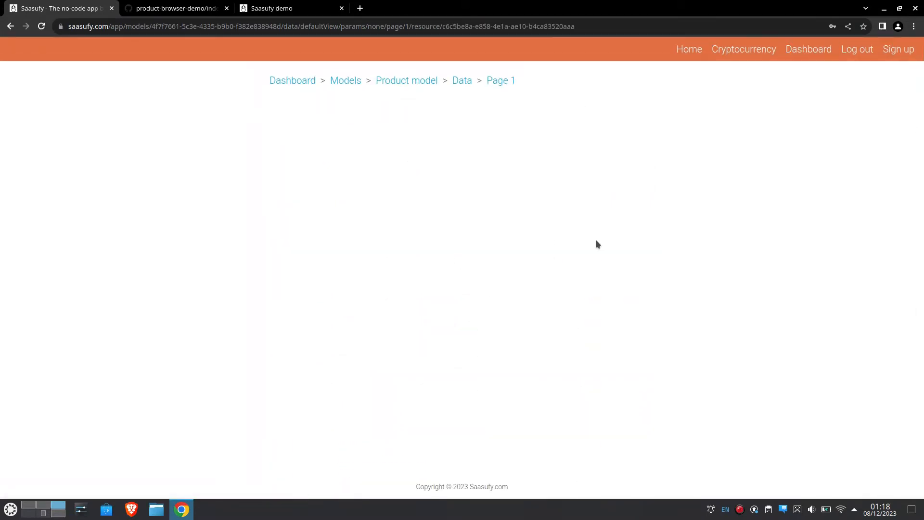
pyautogui.scroll(-2, 554, 368)
pyautogui.scroll(2, 553, 368)
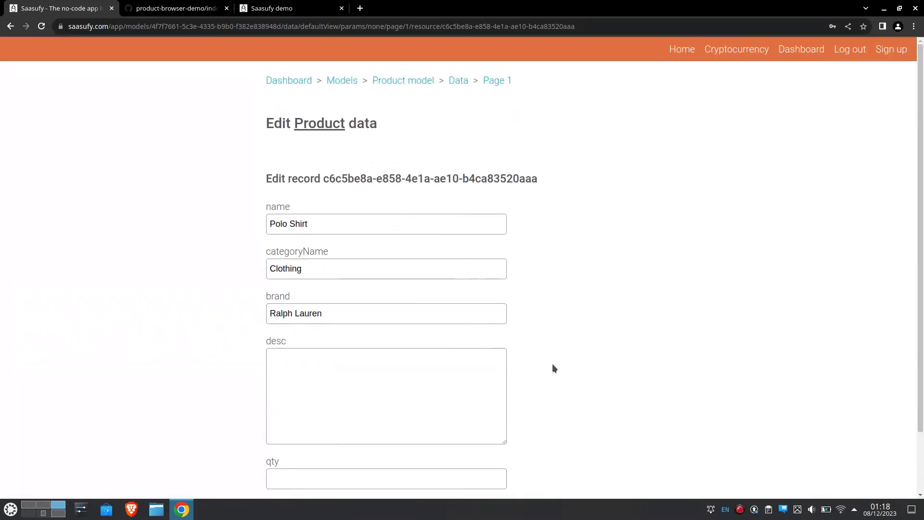
pyautogui.click(488, 83)
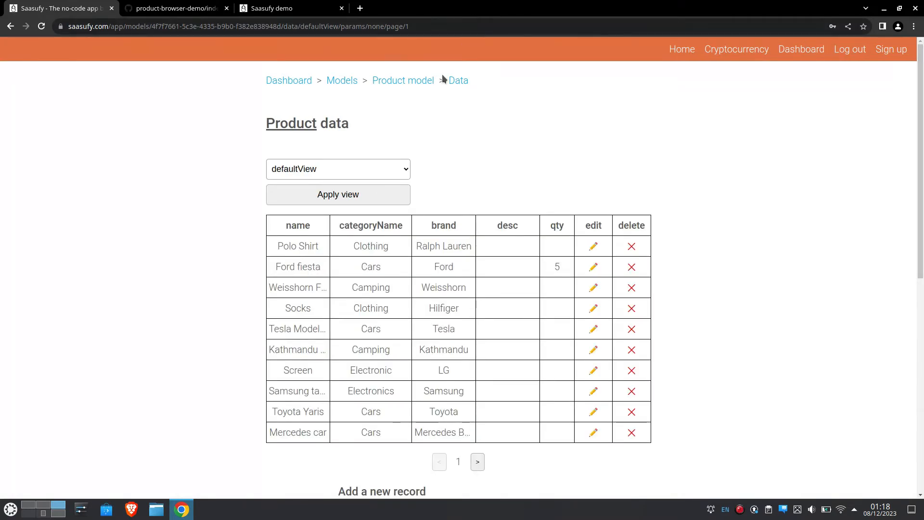
# Step: Apply the categoryView with Cars as the categoryName parameter
pyautogui.click(362, 169)
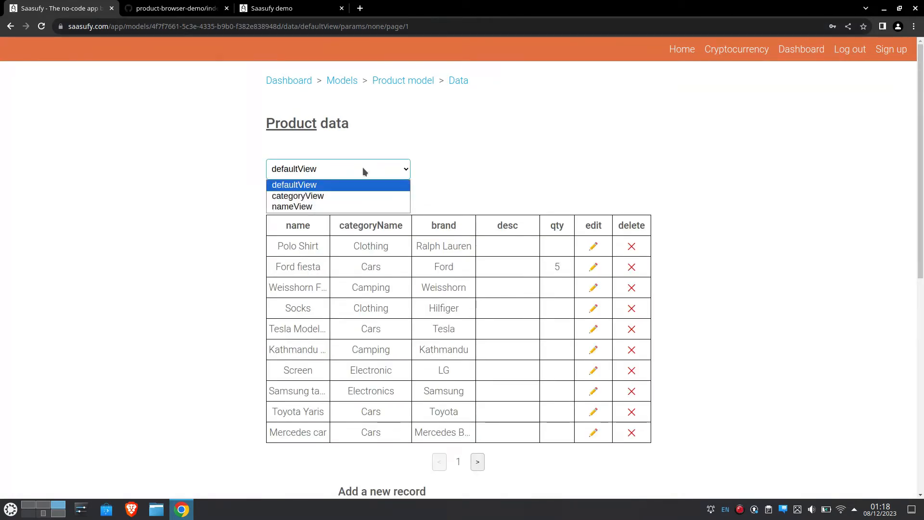
pyautogui.click(314, 197)
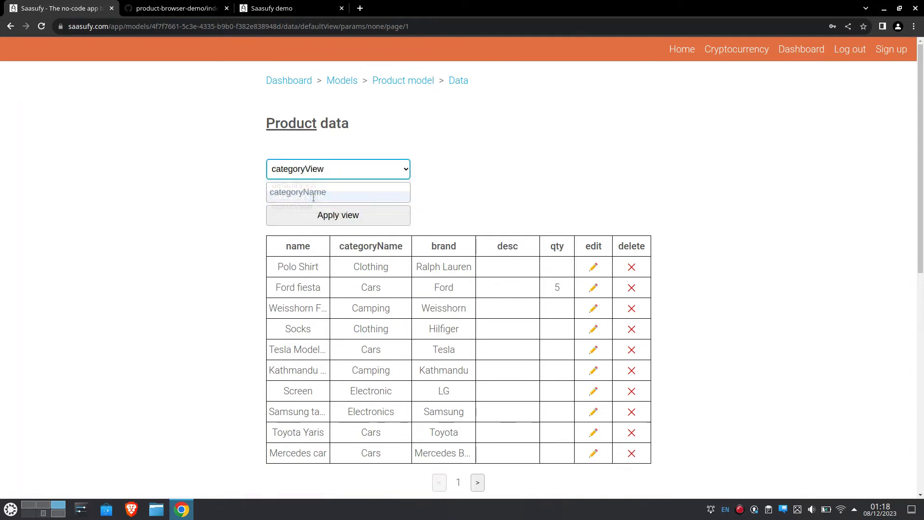
pyautogui.click(322, 193)
pyautogui.write('Cars')
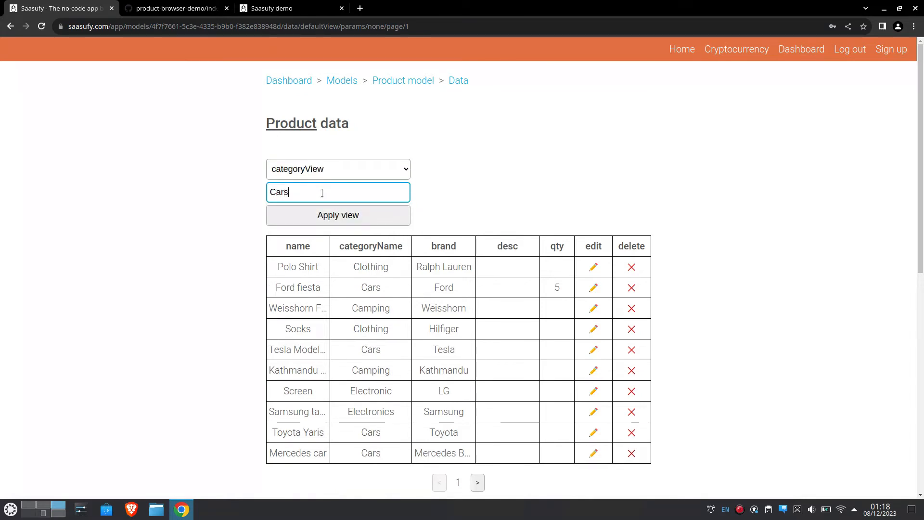
pyautogui.click(324, 218)
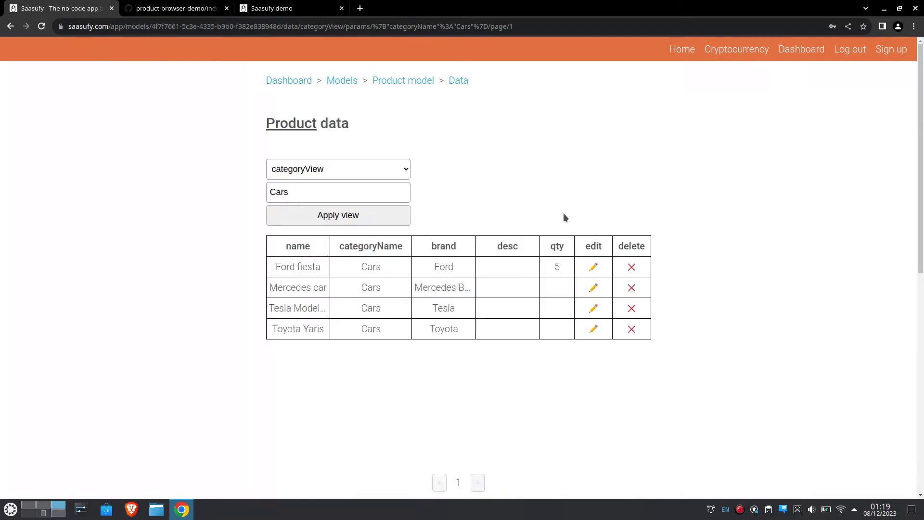
# Step: Open the Mercedes car record's edit form and return to the filtered list
pyautogui.scroll(-1, 563, 213)
pyautogui.click(596, 285)
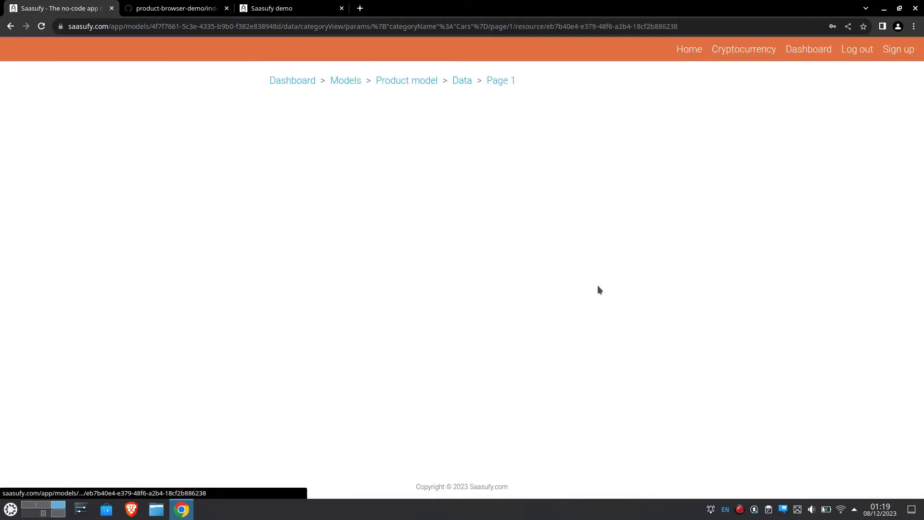
pyautogui.scroll(-3, 523, 244)
pyautogui.scroll(3, 533, 245)
pyautogui.click(490, 82)
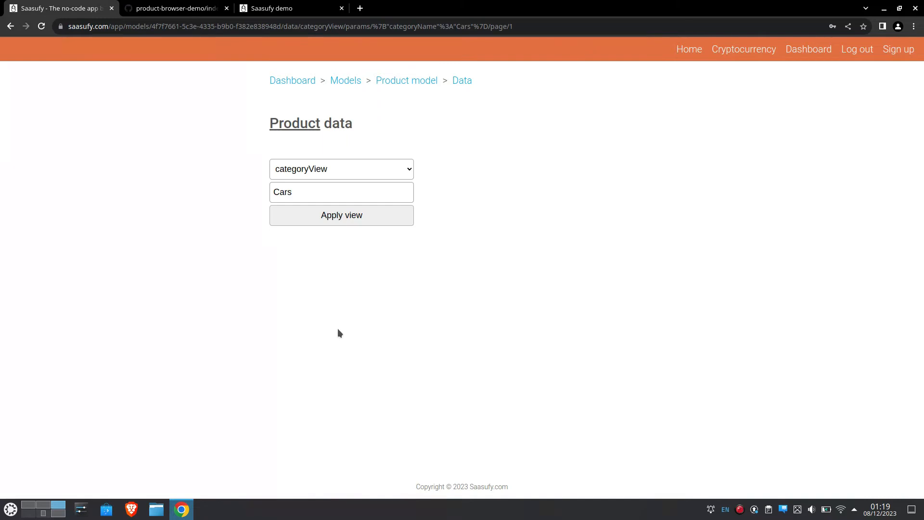
# Step: Switch back to defaultView, apply it and go to the second page of records
pyautogui.click(375, 169)
pyautogui.click(318, 185)
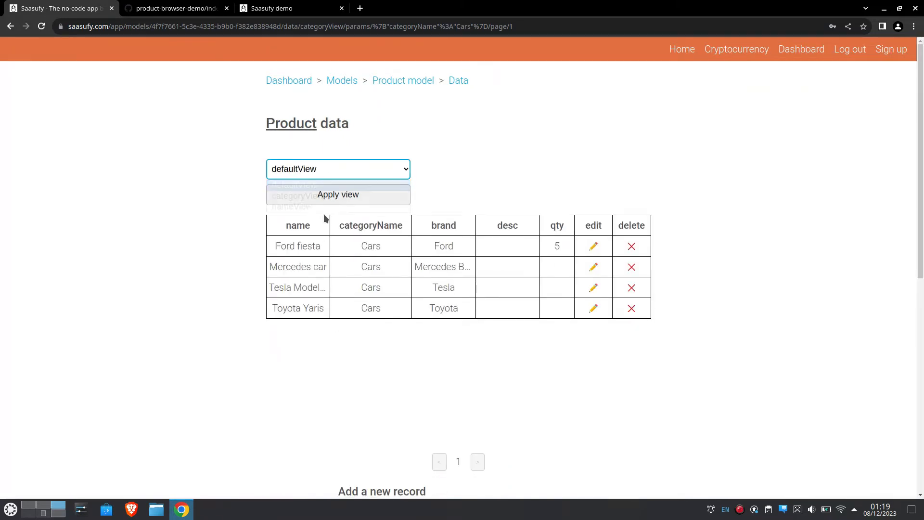
pyautogui.click(334, 195)
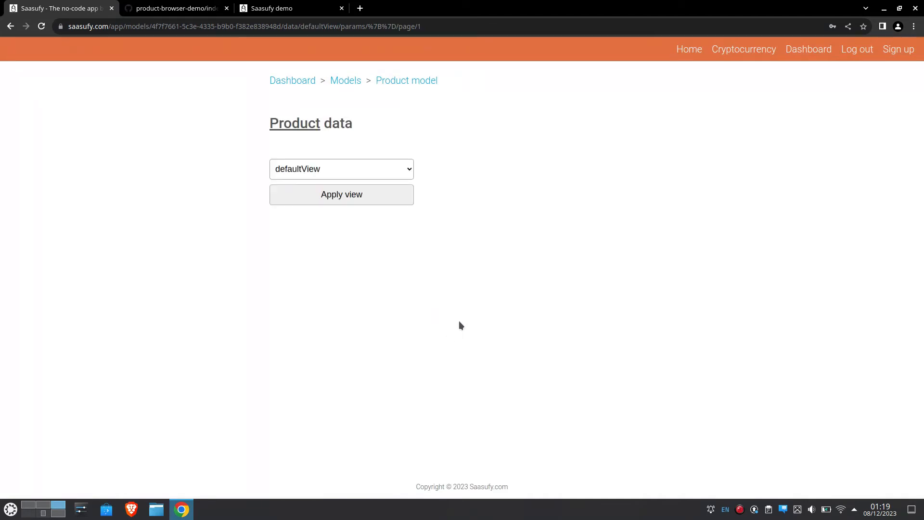
pyautogui.scroll(-4, 458, 320)
pyautogui.scroll(2, 459, 320)
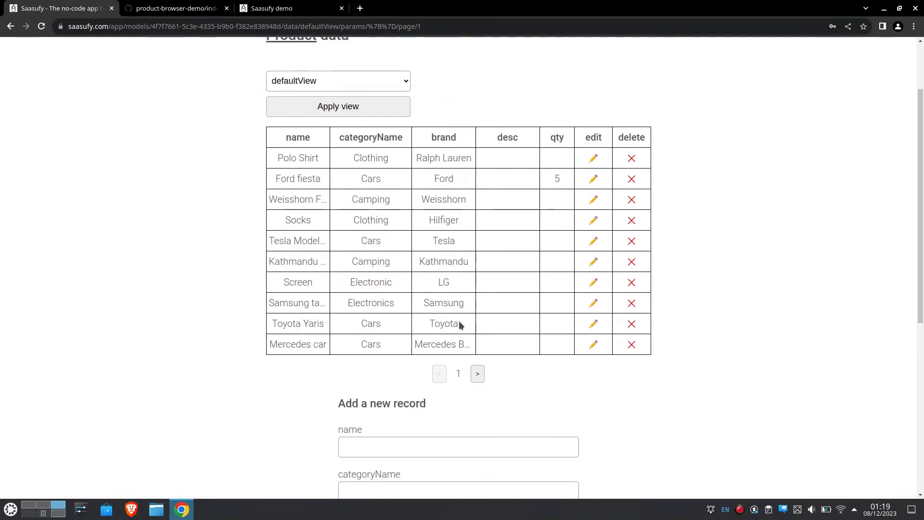
pyautogui.click(478, 373)
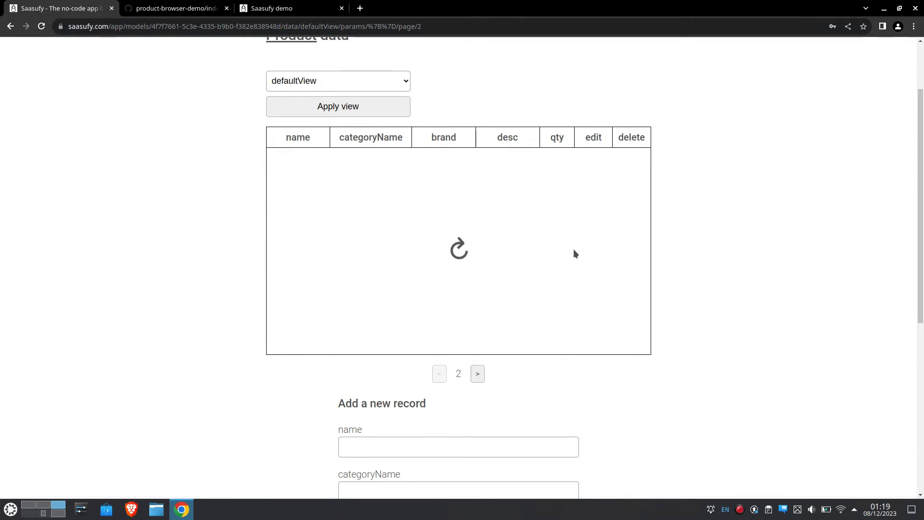
# Step: Open a record from page 2 and return to the page 2 record list
pyautogui.click(594, 241)
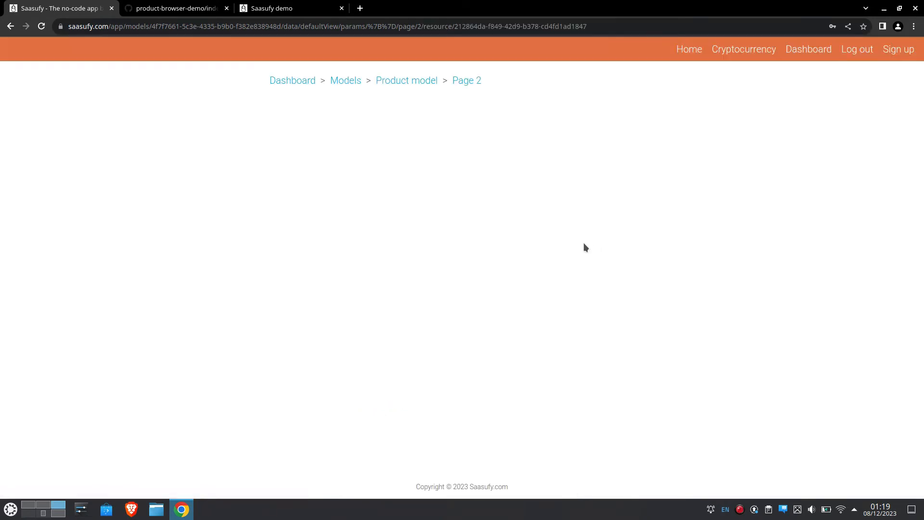
pyautogui.scroll(2, 481, 145)
pyautogui.click(461, 83)
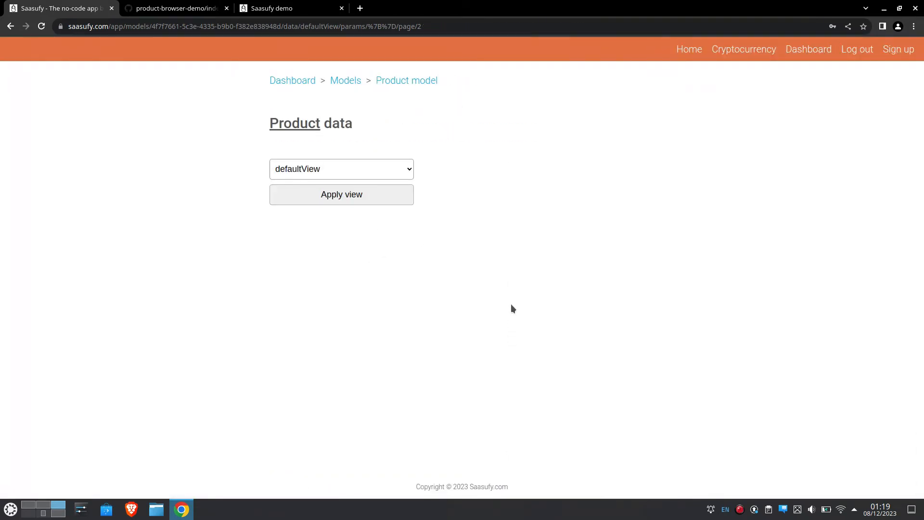
pyautogui.scroll(-3, 510, 305)
pyautogui.scroll(-4, 510, 305)
pyautogui.scroll(7, 511, 304)
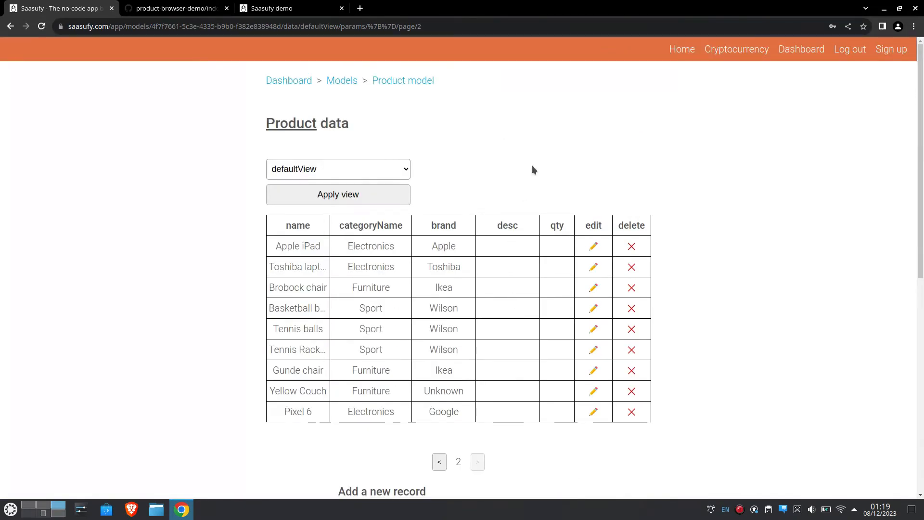
# Step: Arrange the dashboard and the Saasufy demo tab in side-by-side windows
pyautogui.moveTo(520, 7); pyautogui.dragTo(1, 148)
pyautogui.click(281, 15)
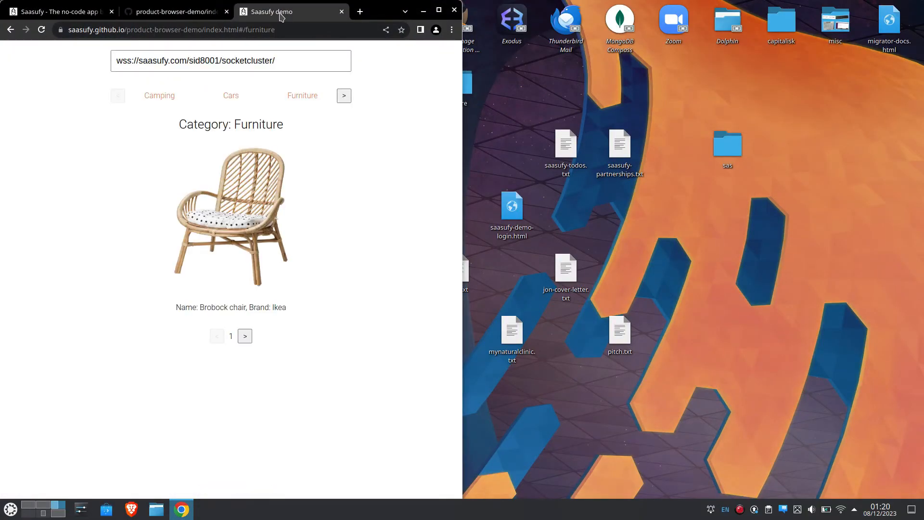
pyautogui.moveTo(276, 17); pyautogui.dragTo(923, 140)
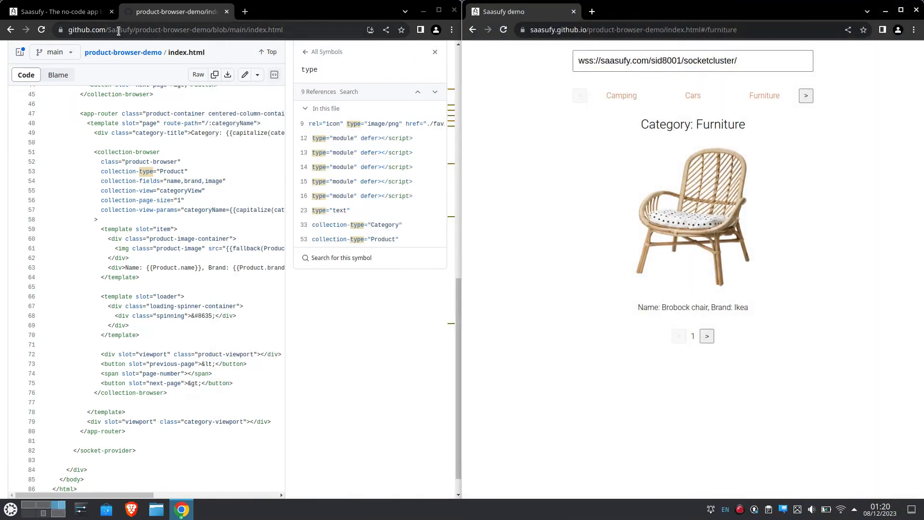
pyautogui.click(65, 11)
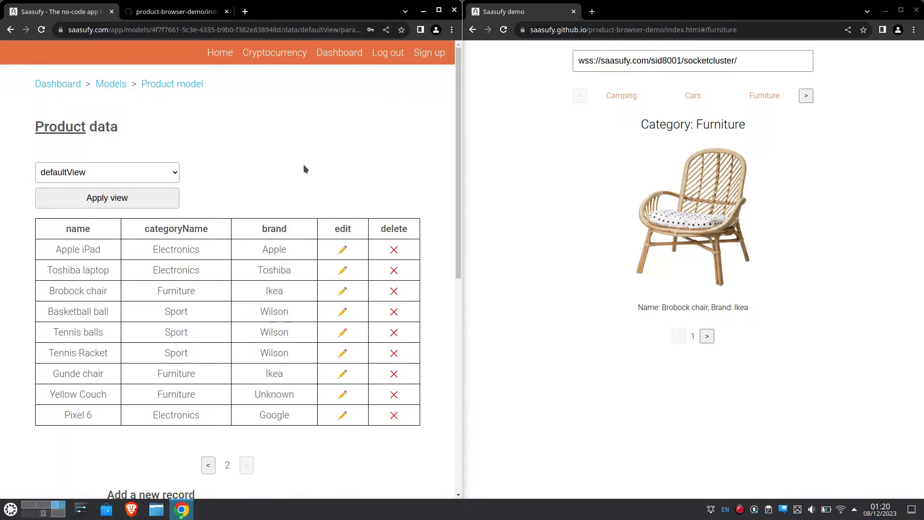
# Step: Apply the categoryView with Furniture as the parameter and compare the Brobock chair with the demo page
pyautogui.scroll(-1, 305, 168)
pyautogui.click(135, 147)
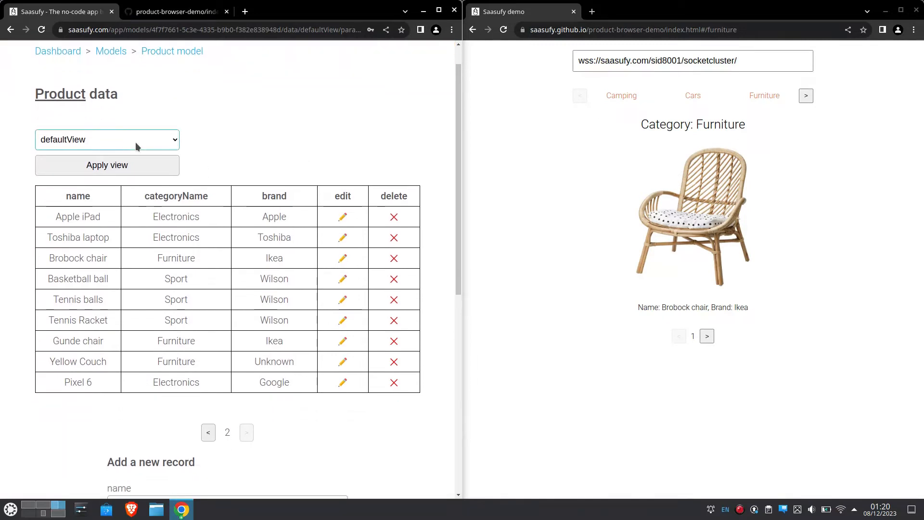
pyautogui.click(99, 167)
pyautogui.click(103, 159)
pyautogui.write('Furniture')
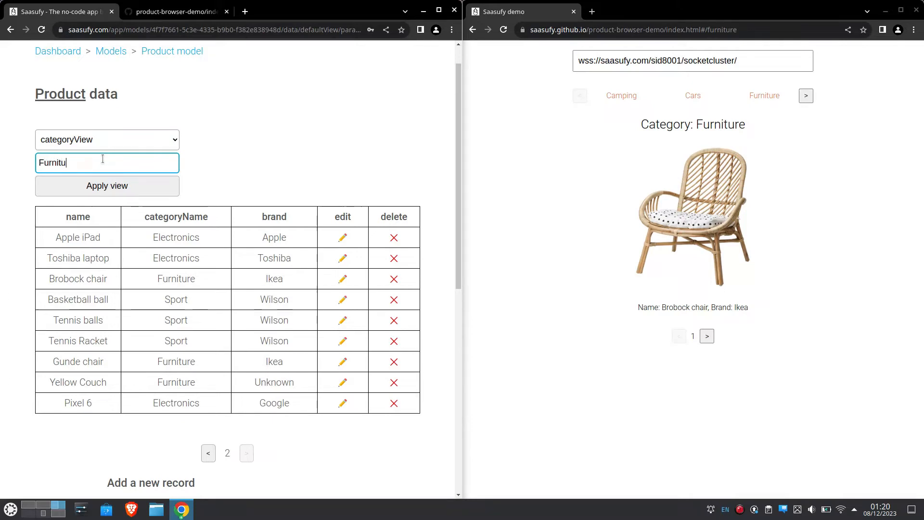
pyautogui.click(105, 188)
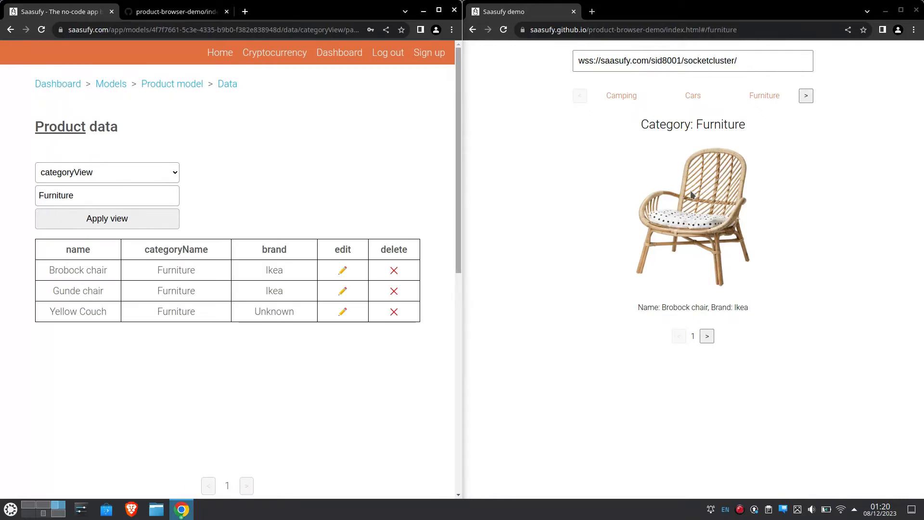
pyautogui.moveTo(667, 308); pyautogui.dragTo(708, 306)
pyautogui.click(301, 381)
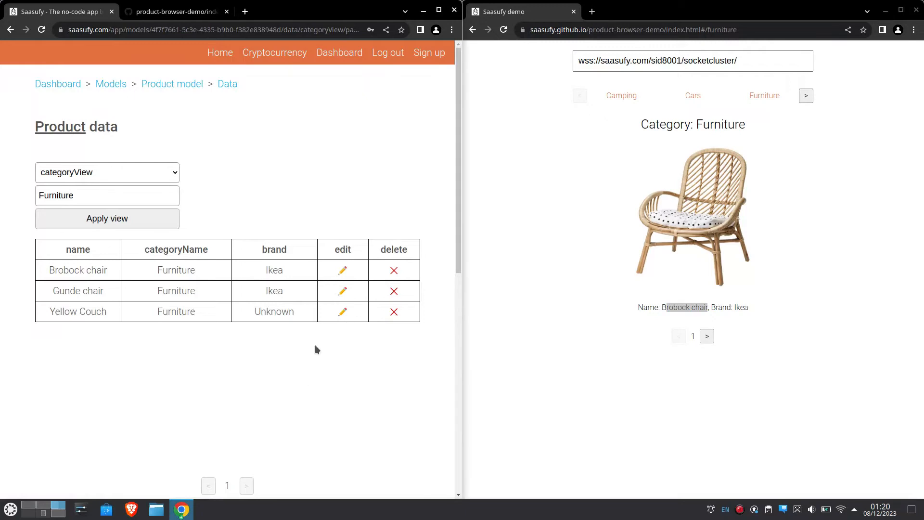
# Step: Edit the Brobock chair record and rename it to Wooden chair, correcting the spelling
pyautogui.click(343, 270)
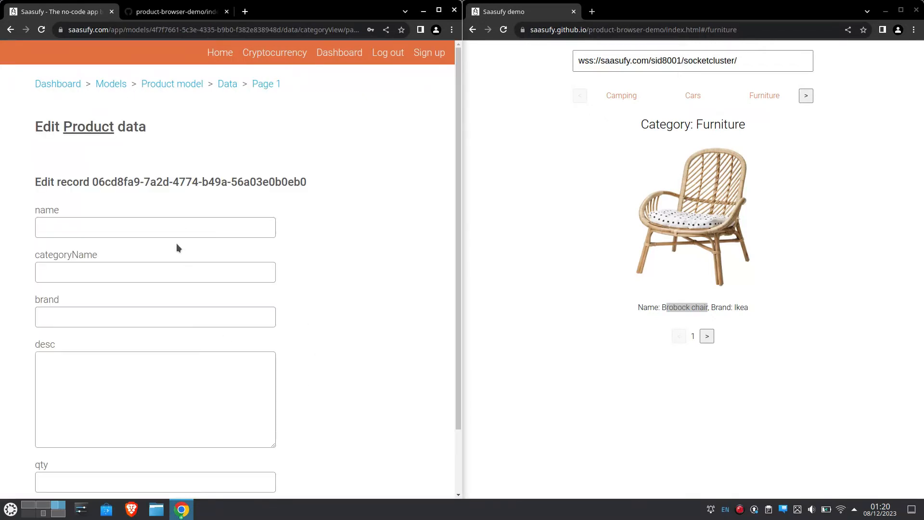
pyautogui.doubleClick(58, 226)
pyautogui.write('Wooden chair')
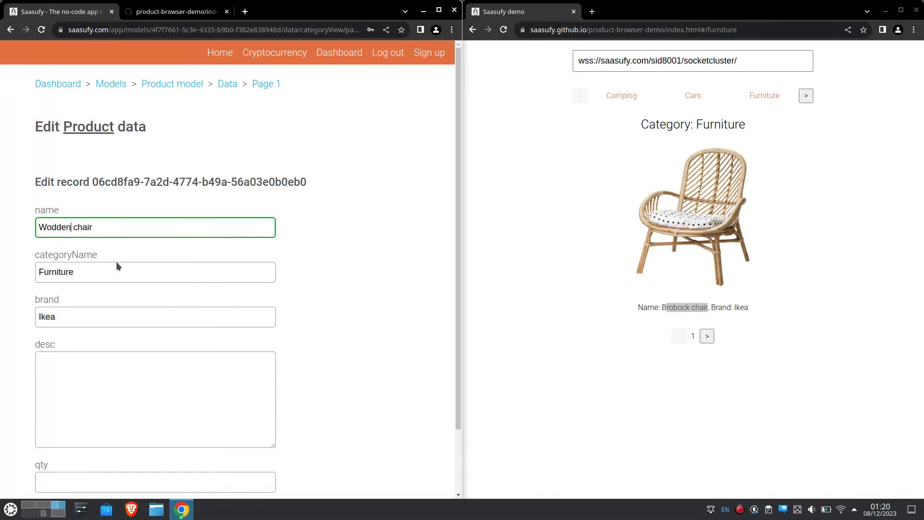
pyautogui.doubleClick(677, 308)
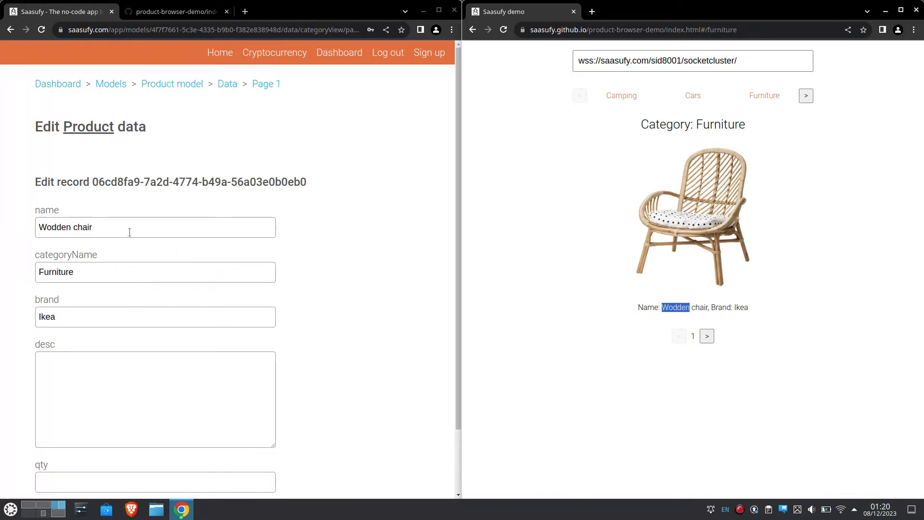
pyautogui.click(57, 227)
pyautogui.press('BackSpace')
pyautogui.write('o')
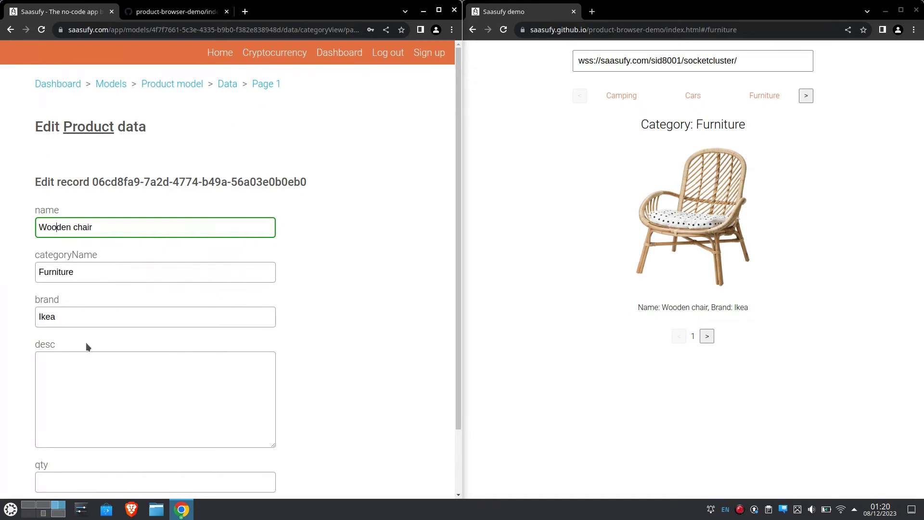
# Step: Search Google for wooden chair in a new tab
pyautogui.scroll(-2, 224, 318)
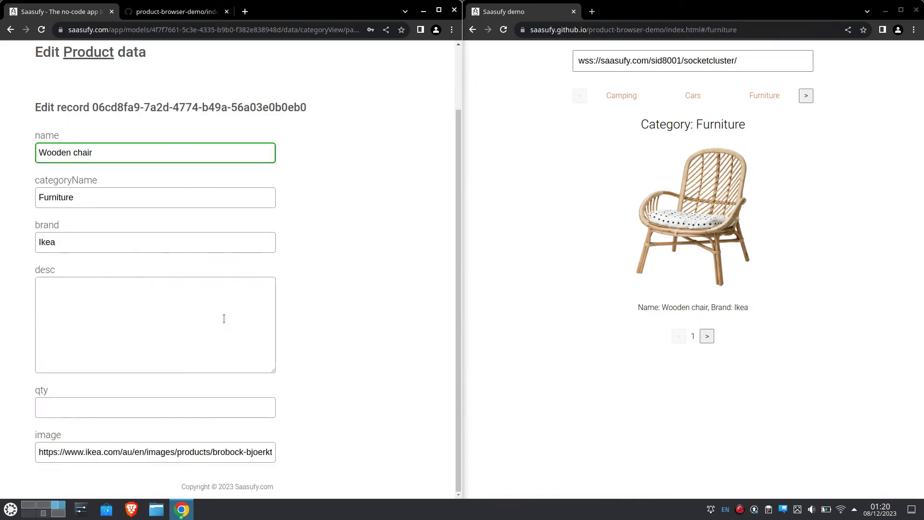
pyautogui.click(245, 12)
pyautogui.write('wooden ')
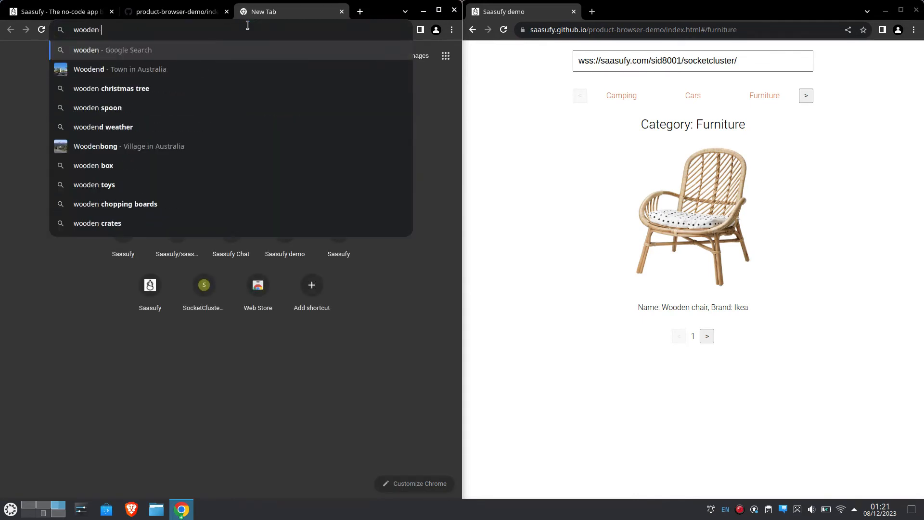
pyautogui.write('chair')
pyautogui.press('Return')
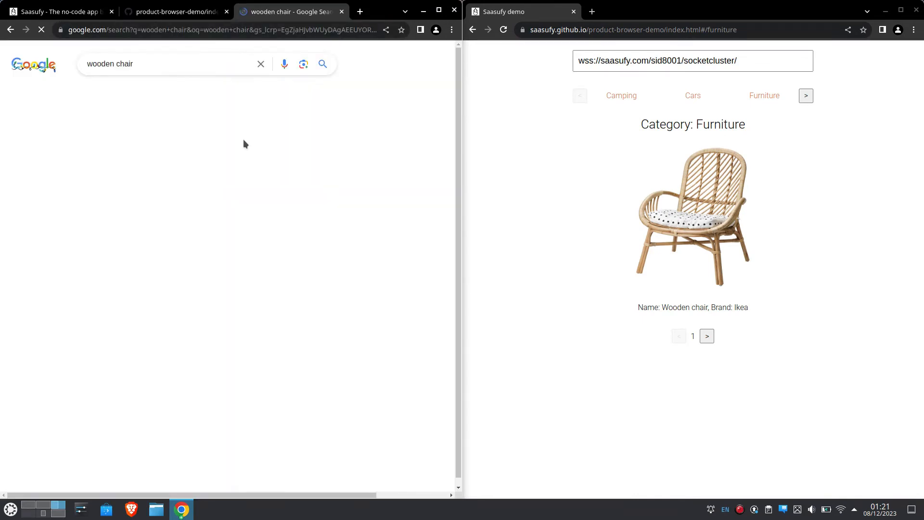
# Step: Open a wooden chair picture from the image results and copy its image address
pyautogui.click(99, 93)
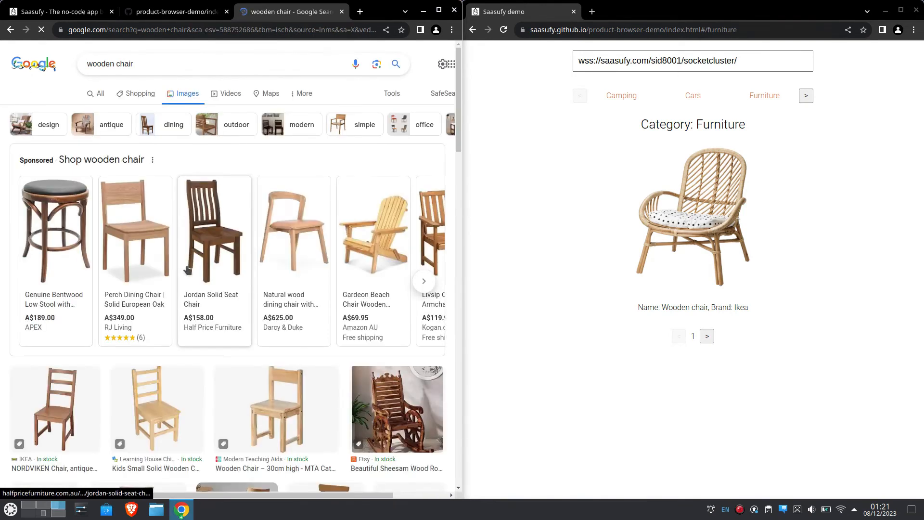
pyautogui.click(136, 237)
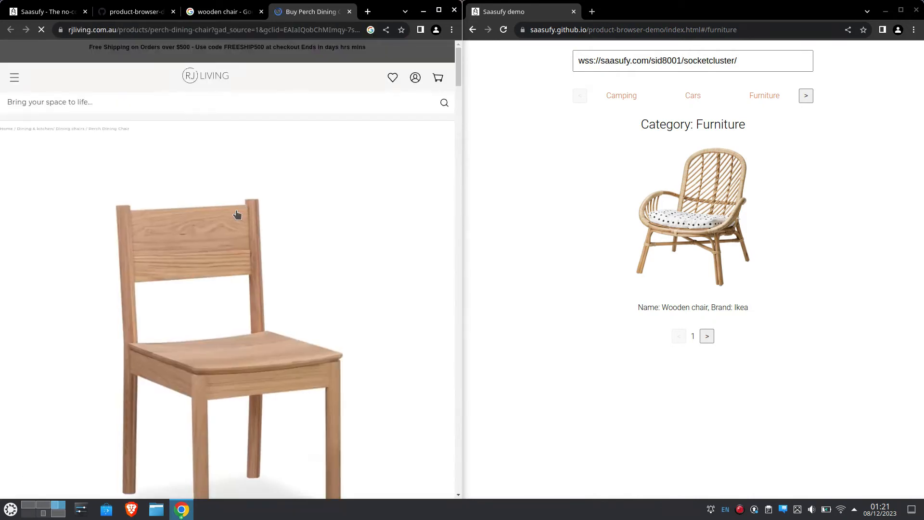
pyautogui.rightClick(201, 330)
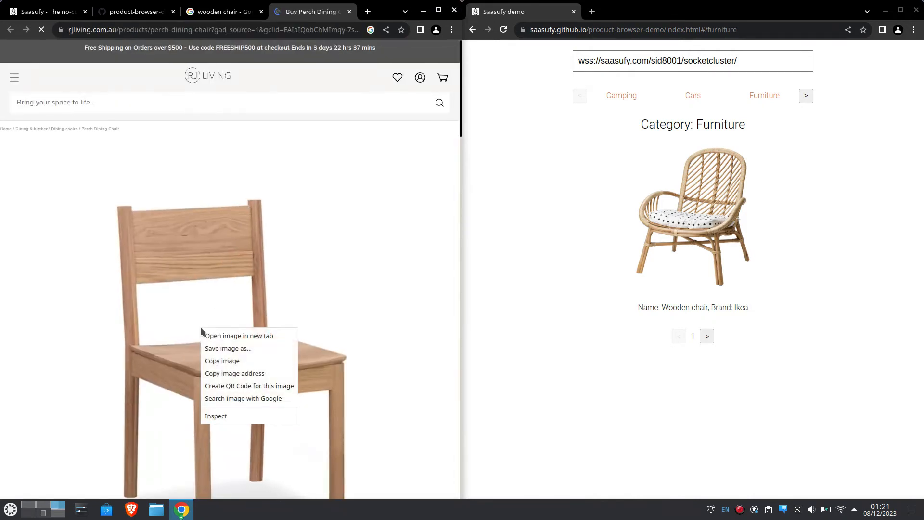
pyautogui.click(229, 373)
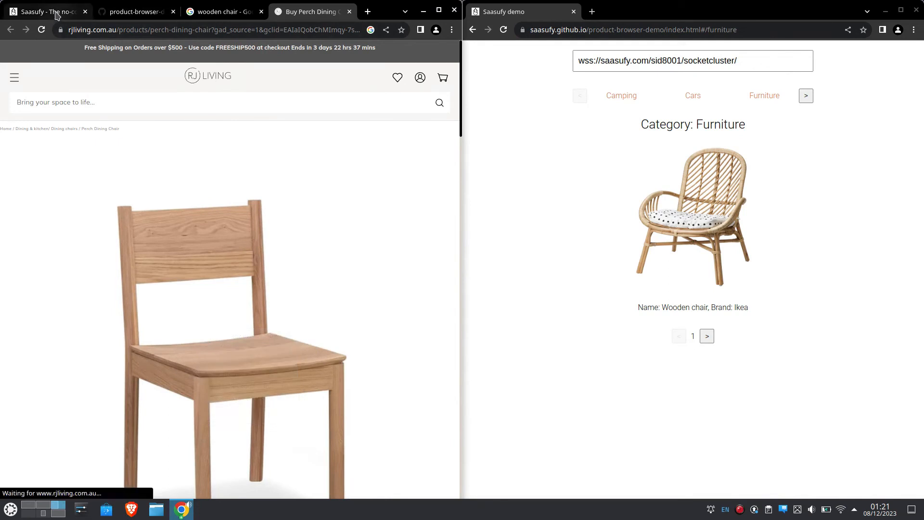
# Step: Replace the record's image field with the copied wooden chair image address
pyautogui.click(56, 14)
pyautogui.tripleClick(166, 453)
pyautogui.hotkey('ctrl', 'v')
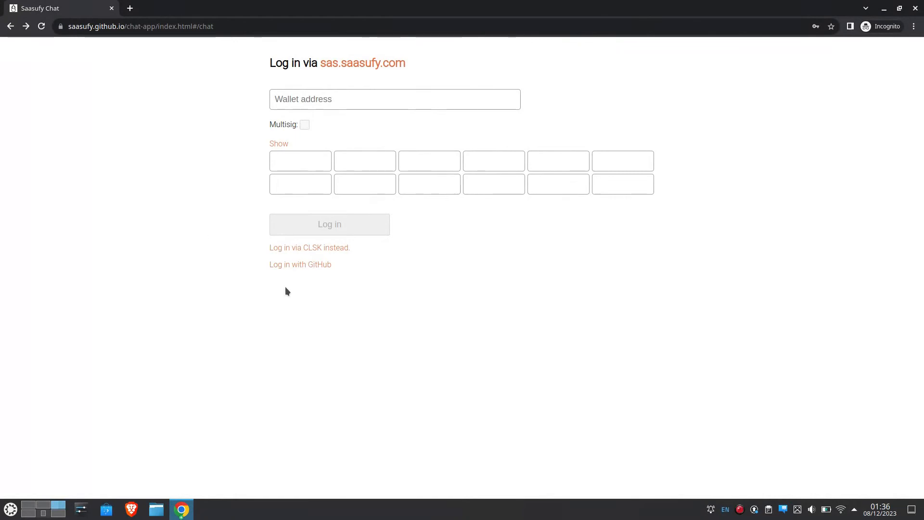
# Step: Log in to Saasufy Chat with GitHub using the saved account and enter the two-factor authentication code
pyautogui.click(296, 265)
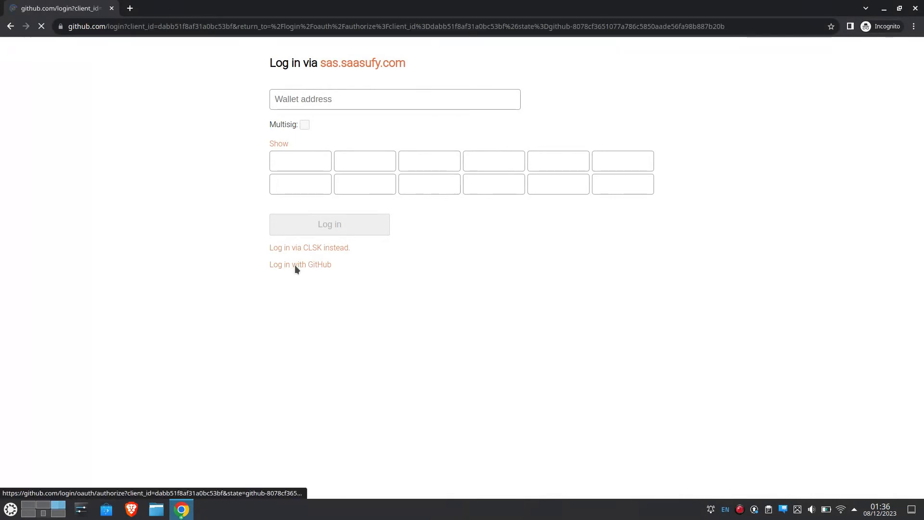
pyautogui.click(427, 213)
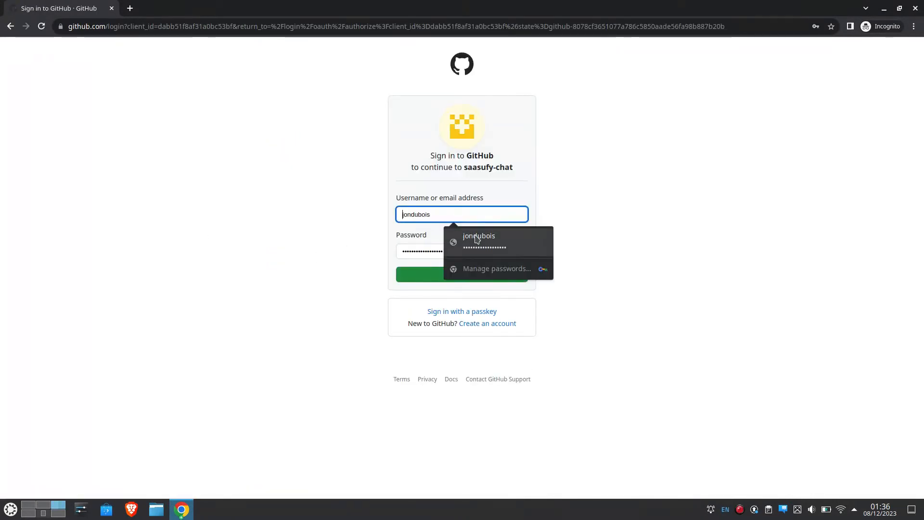
pyautogui.click(468, 239)
pyautogui.click(470, 273)
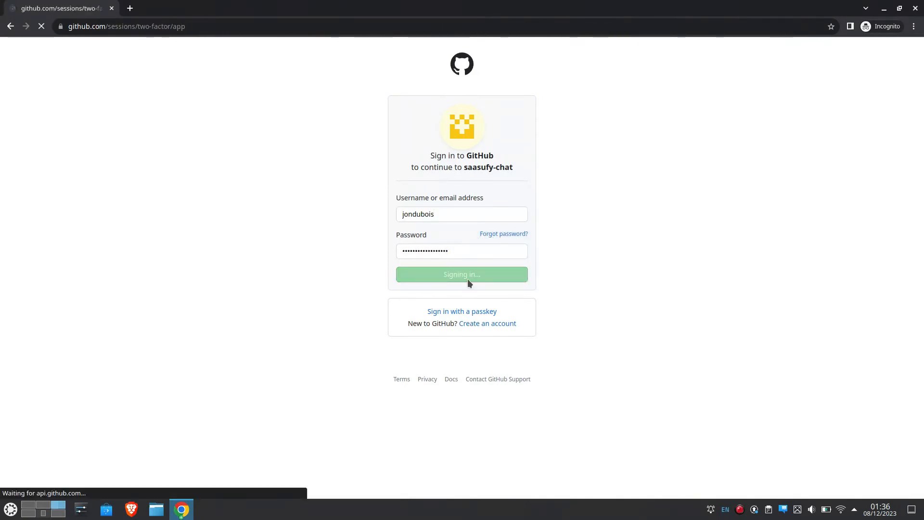
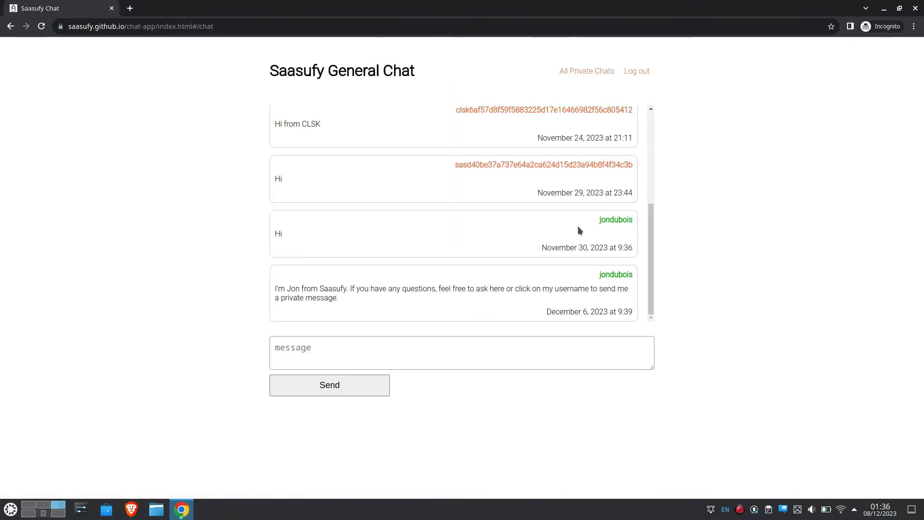
# Step: Browse a user's private chat and the All Private Chats list, then return to the General Chat
pyautogui.click(507, 165)
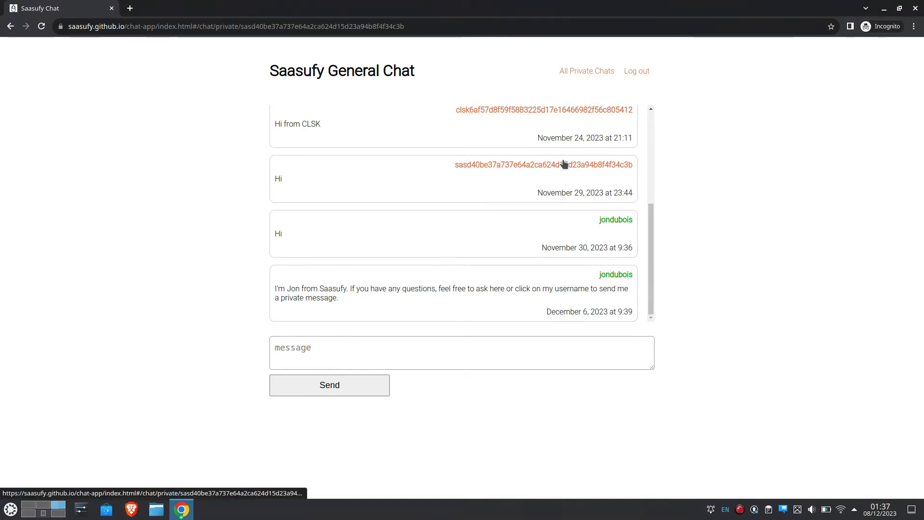
pyautogui.click(587, 72)
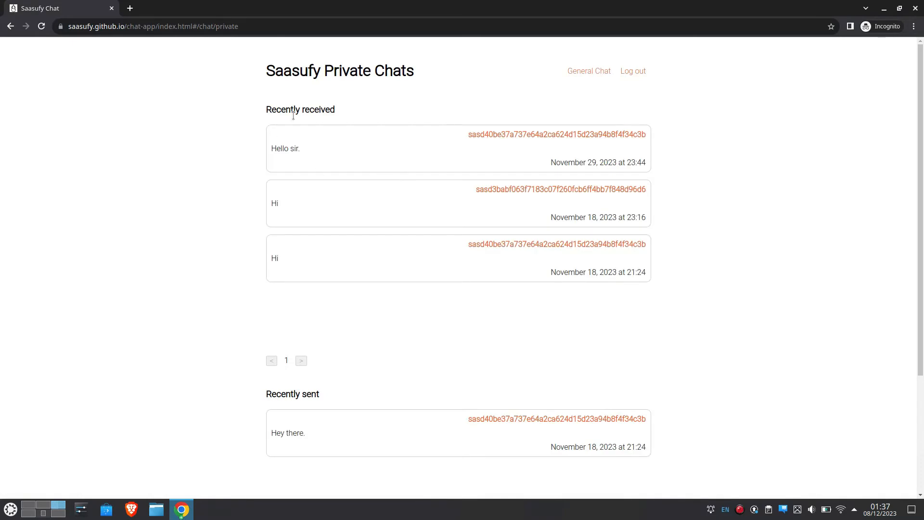
pyautogui.scroll(-3, 371, 354)
pyautogui.scroll(-1, 370, 350)
pyautogui.scroll(4, 370, 350)
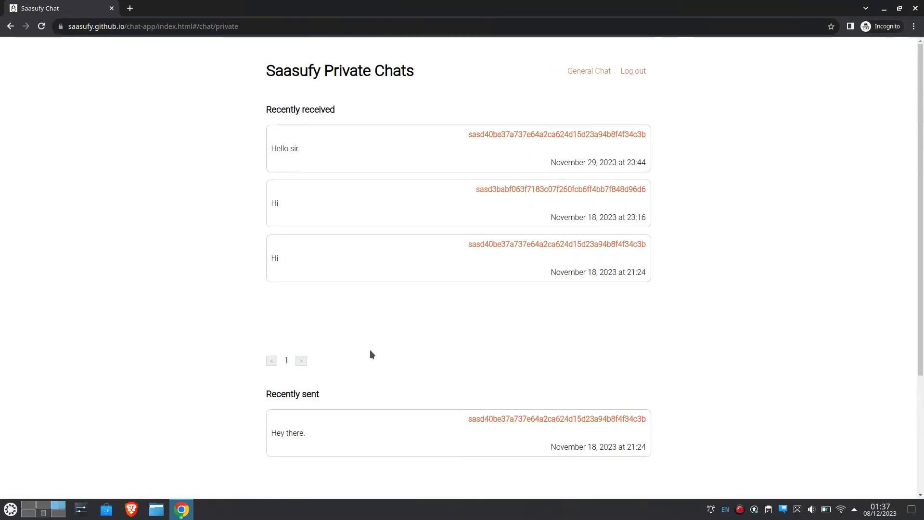
pyautogui.click(573, 72)
# Step: Place the incognito chat window beside the other and log in there with the saved wallet address and passphrase
pyautogui.moveTo(308, 14); pyautogui.dragTo(921, 156)
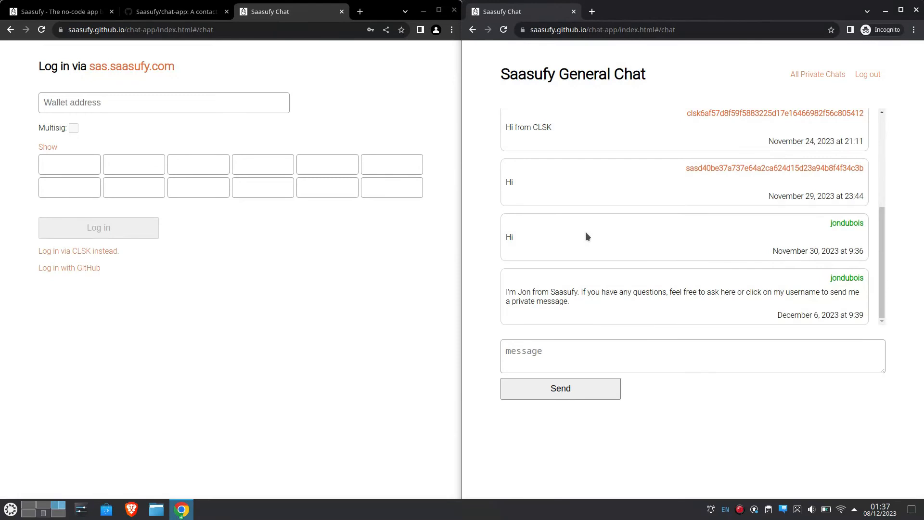
pyautogui.click(61, 103)
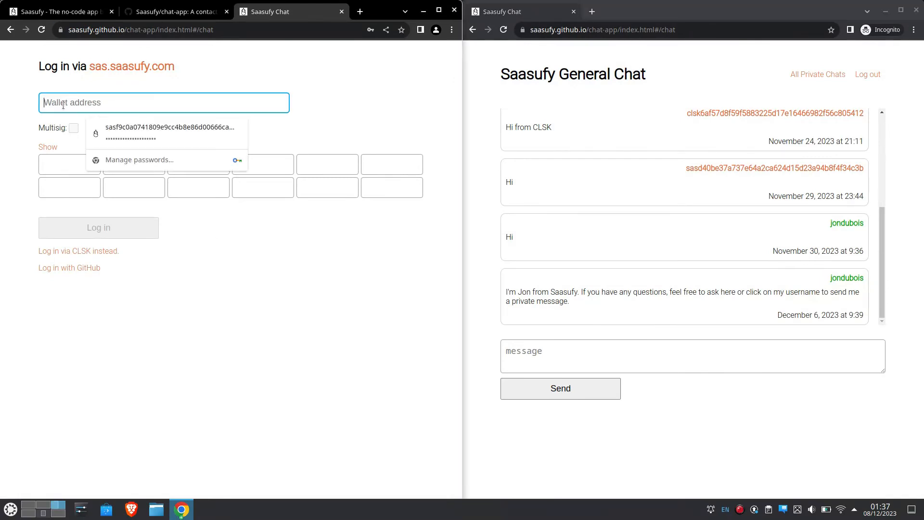
pyautogui.click(131, 128)
pyautogui.click(94, 230)
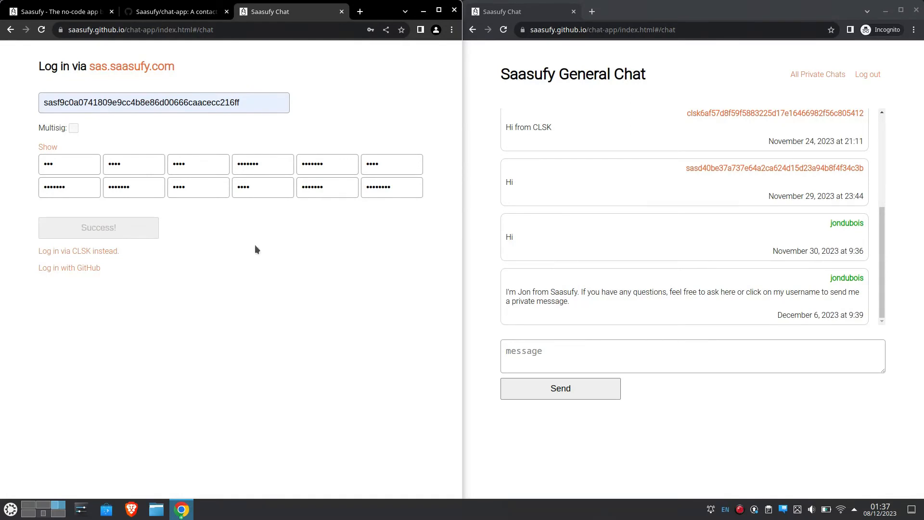
# Step: Send the message Hello!! to the General Chat from the wallet session
pyautogui.click(267, 370)
pyautogui.write('Hello!!')
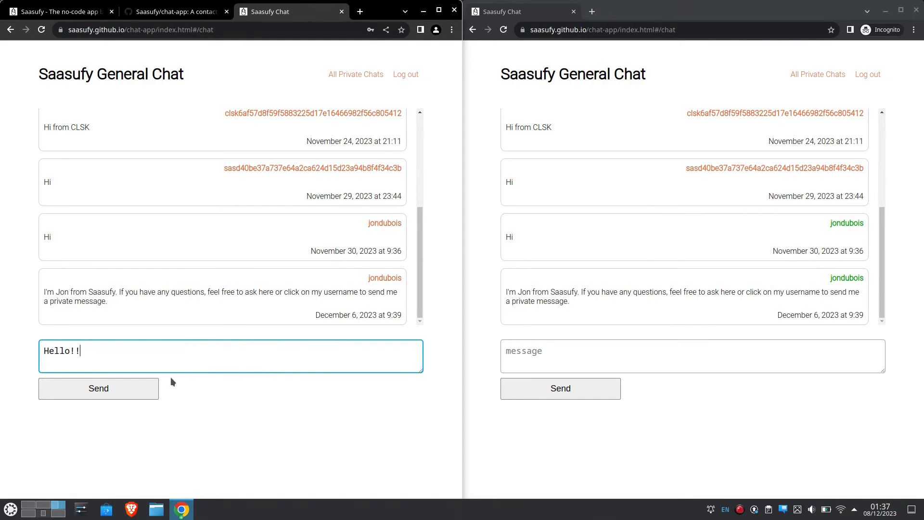
pyautogui.click(140, 384)
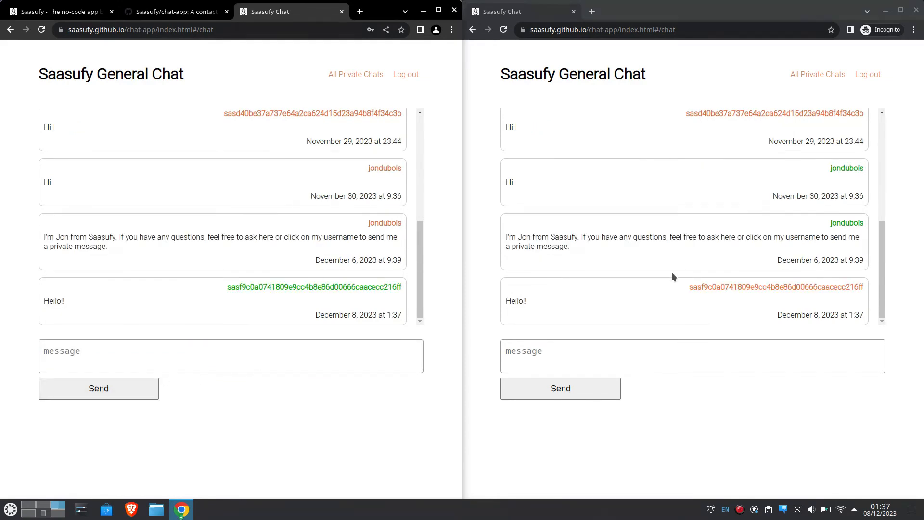
# Step: Reply Hi! in the General Chat from the GitHub session
pyautogui.click(597, 367)
pyautogui.write('Hi!')
pyautogui.click(596, 383)
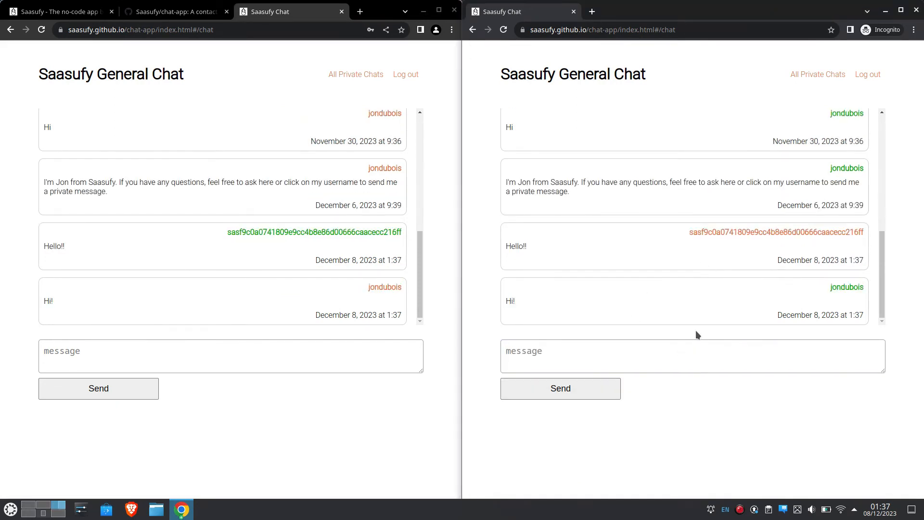
# Step: Open a private chat with the wallet user and send This is a private message!
pyautogui.click(754, 233)
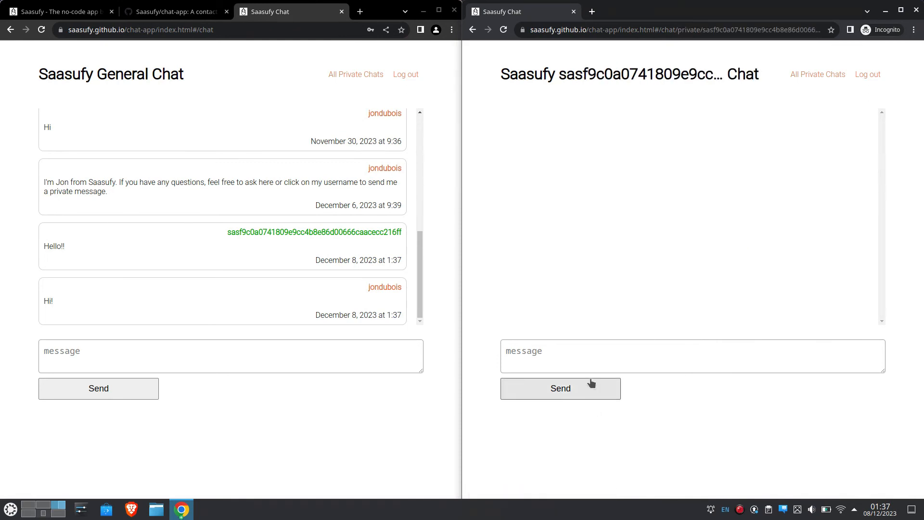
pyautogui.click(579, 348)
pyautogui.write('T')
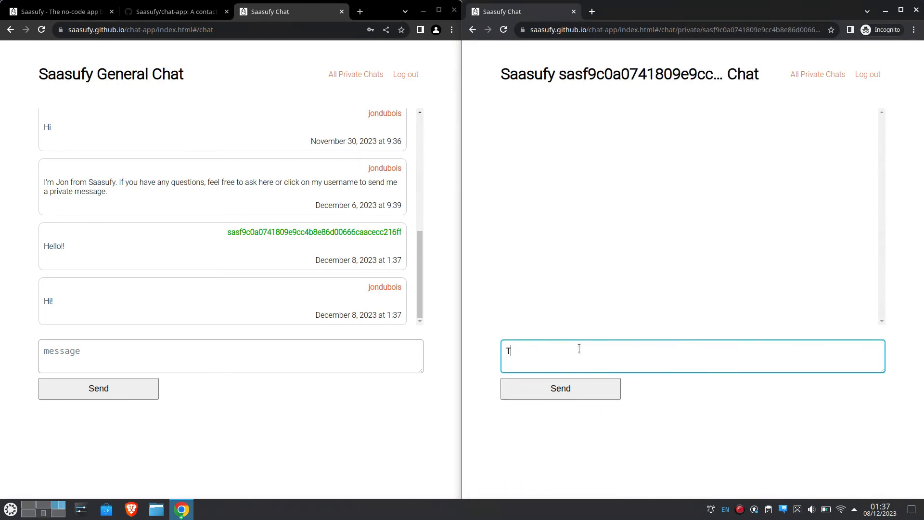
pyautogui.write('his is a private message!')
pyautogui.click(562, 388)
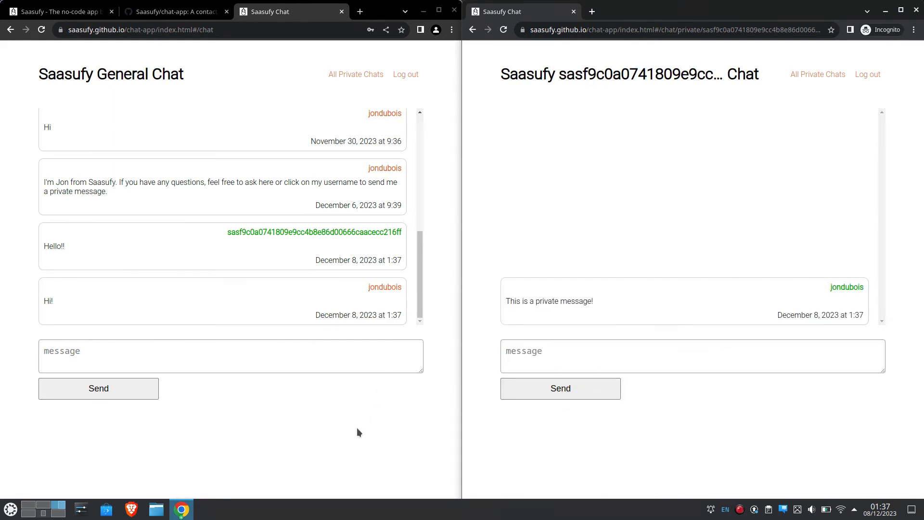
# Step: In the wallet session, open the received private chat and reply Hi!!!
pyautogui.click(337, 76)
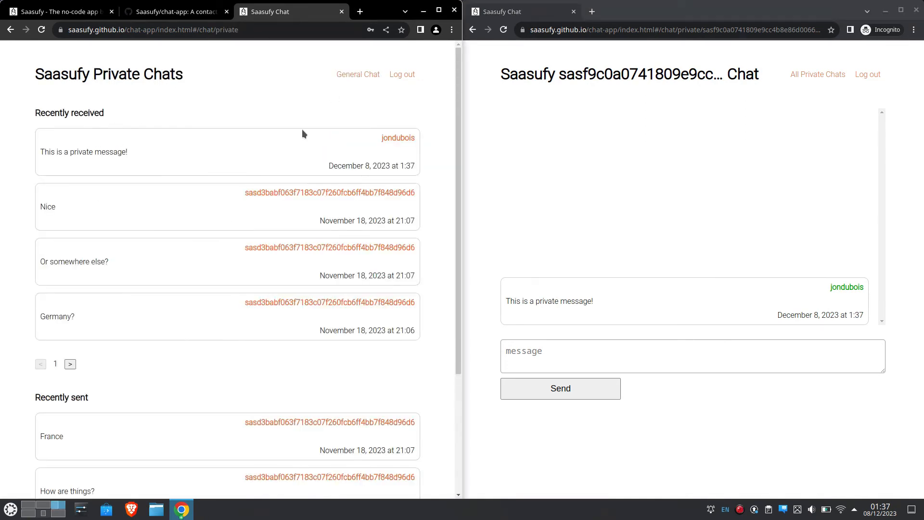
pyautogui.click(391, 140)
pyautogui.click(247, 357)
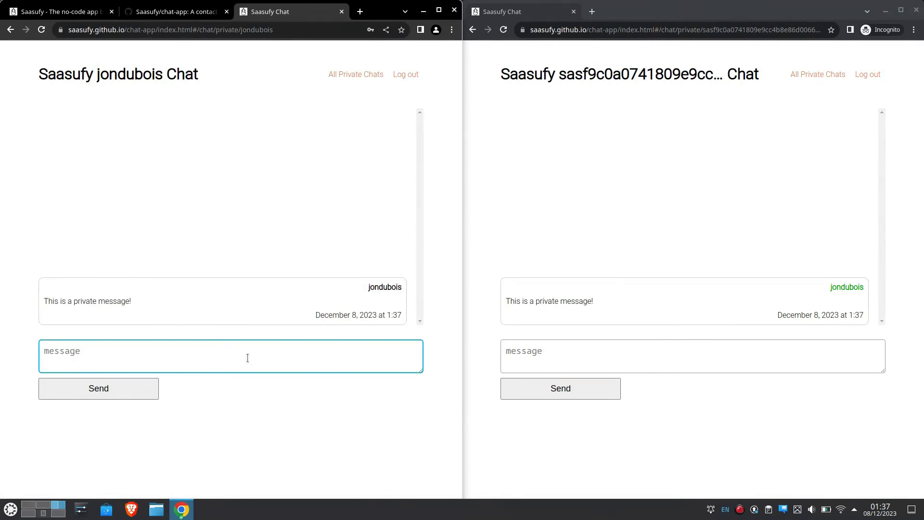
pyautogui.write('Hi!!!')
pyautogui.click(73, 386)
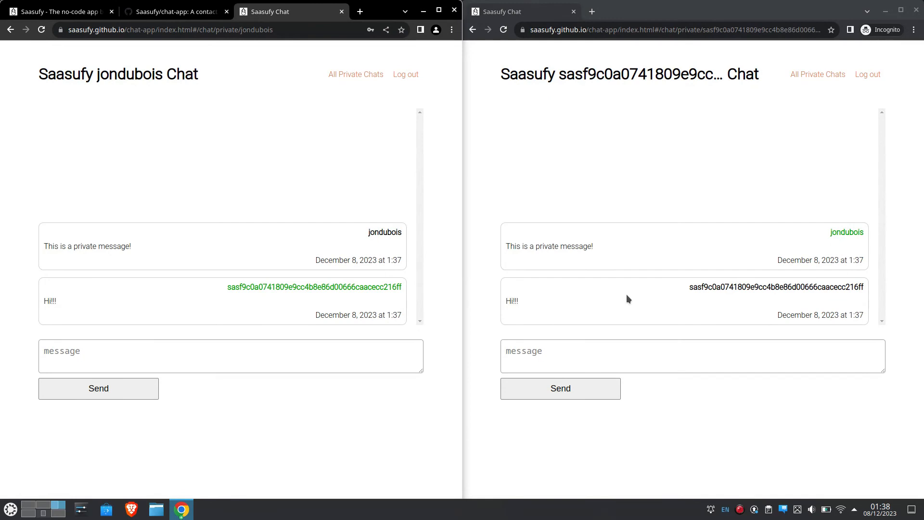
pyautogui.press('Tab')
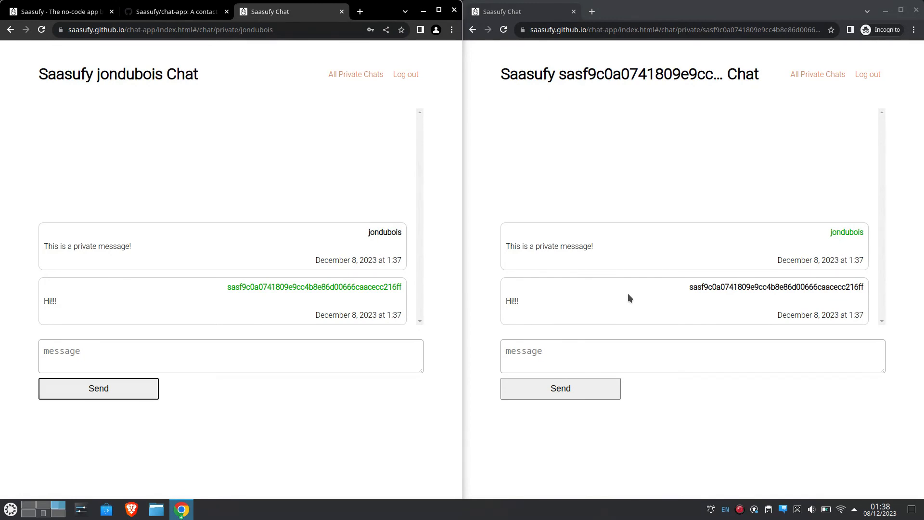
# Step: Return both chat sessions to the General Chat and switch to the Saasufy dashboard tab
pyautogui.click(809, 77)
pyautogui.click(812, 75)
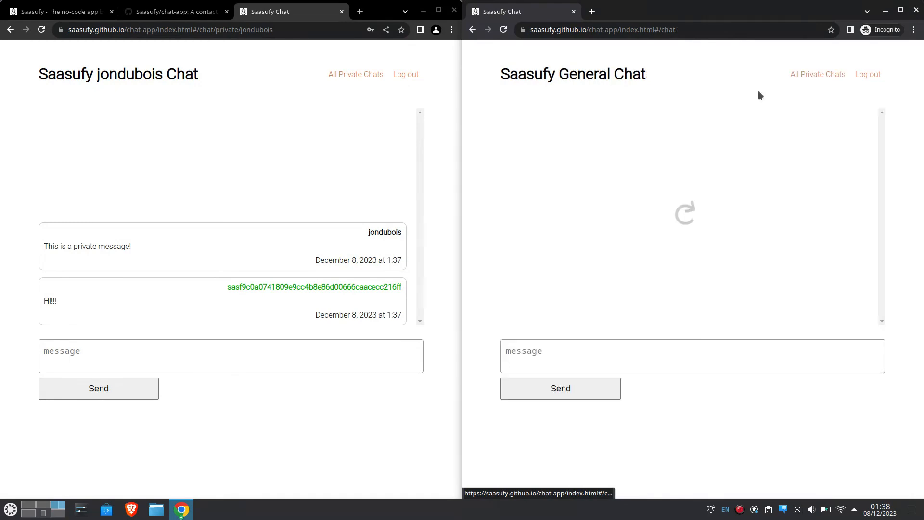
pyautogui.click(333, 76)
pyautogui.click(333, 76)
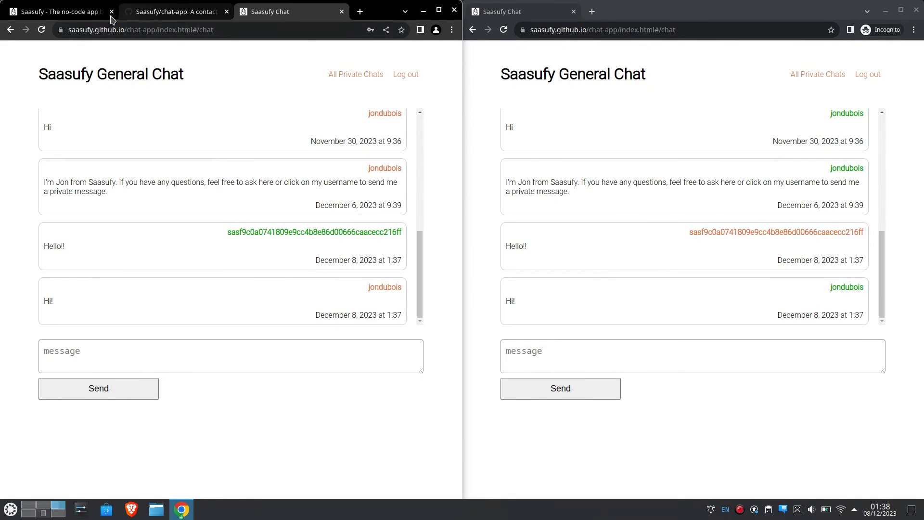
pyautogui.click(61, 16)
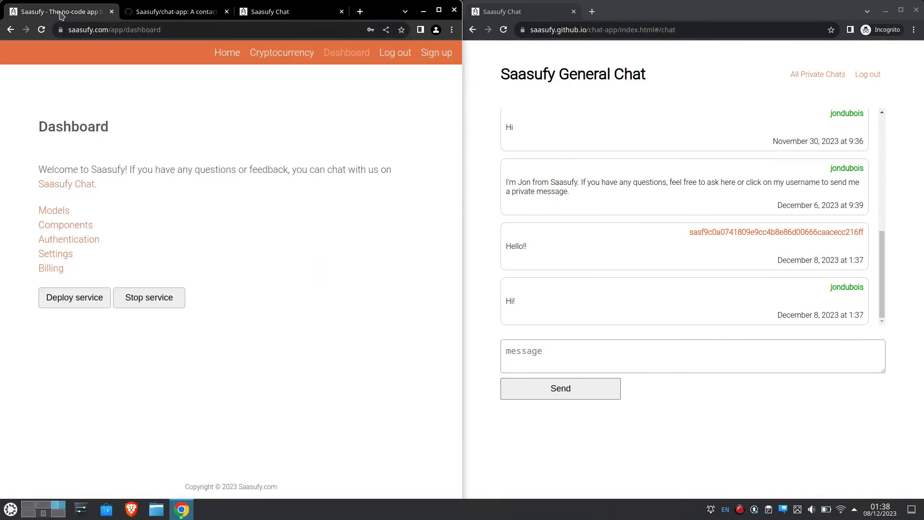
# Step: Open the PublicChat model's data and append ijlfsdjlkf to the latest Hi! message record
pyautogui.click(54, 213)
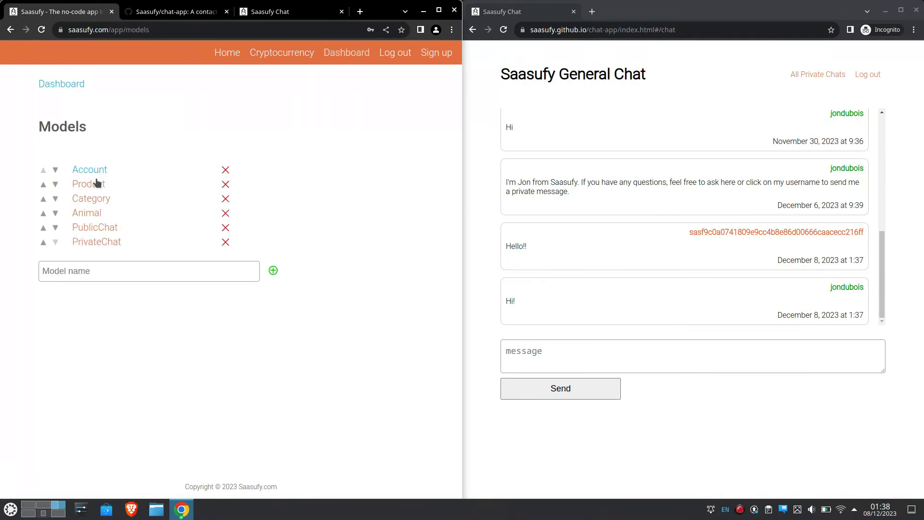
pyautogui.click(87, 230)
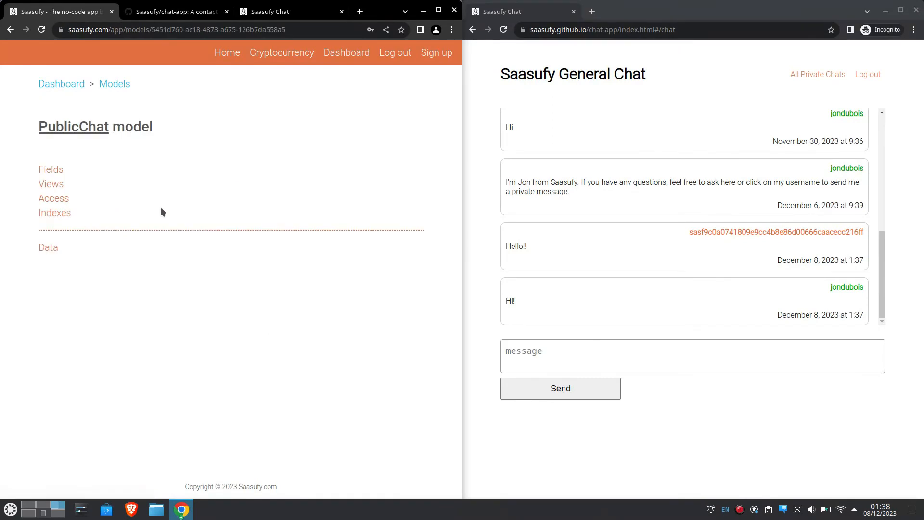
pyautogui.click(48, 248)
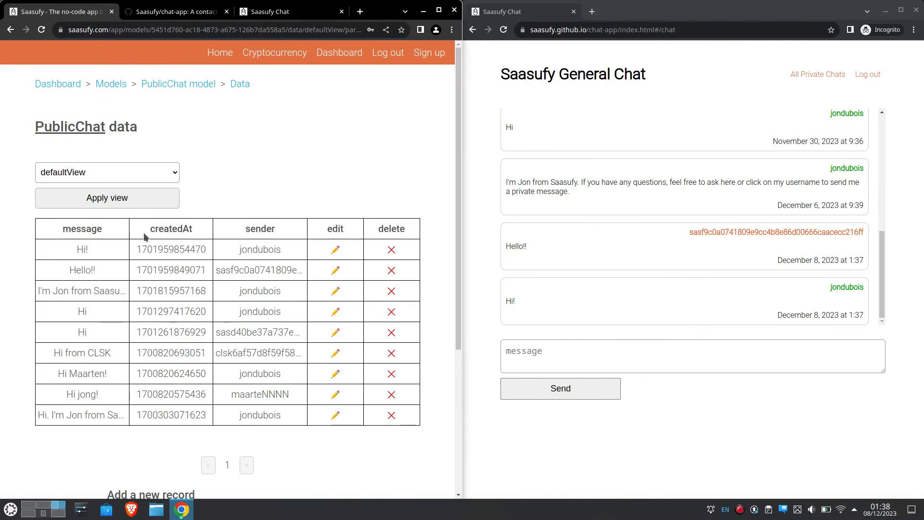
pyautogui.click(335, 251)
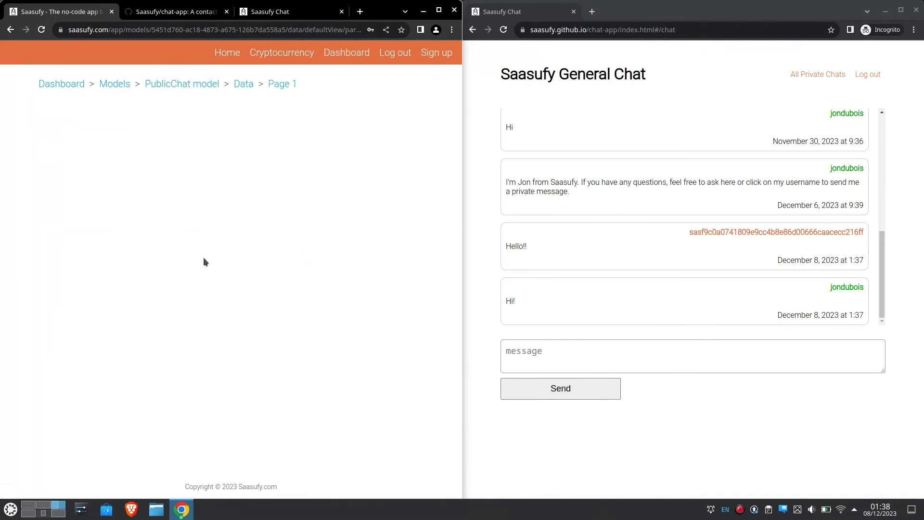
pyautogui.click(98, 228)
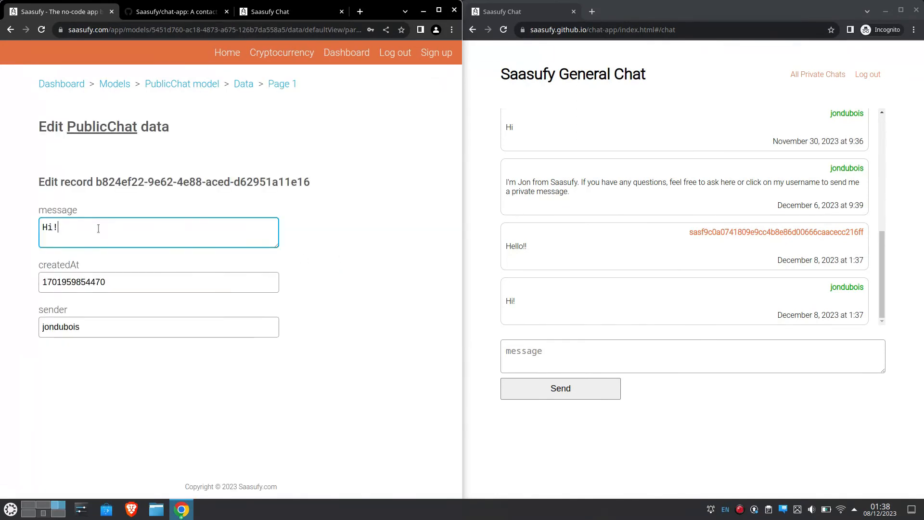
pyautogui.write('ijlfsdjlkfs')
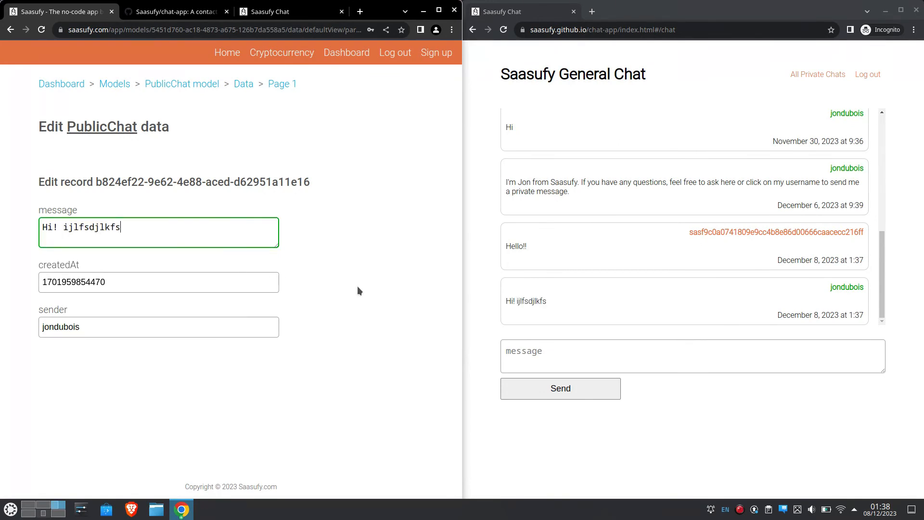
# Step: Replace the appended text in the Hi! message with 123, then delete it from the message
pyautogui.doubleClick(79, 226)
pyautogui.write('123')
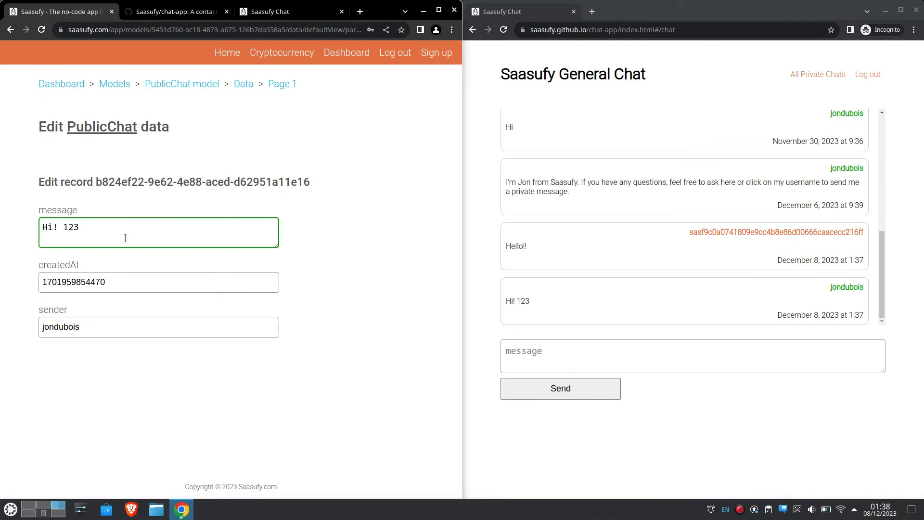
pyautogui.doubleClick(77, 226)
pyautogui.press('BackSpace')
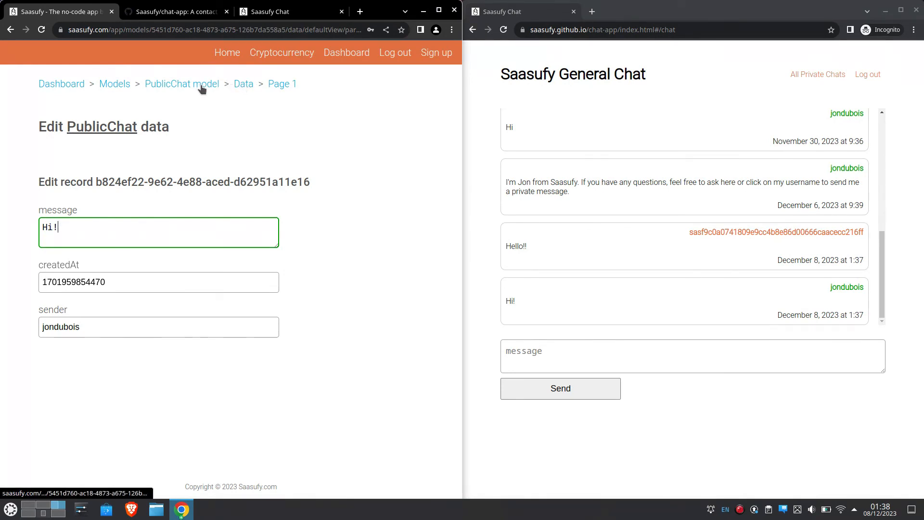
# Step: Open the Account model's data, inspect the wallet user's record fields, and go back to the Account data list
pyautogui.click(117, 84)
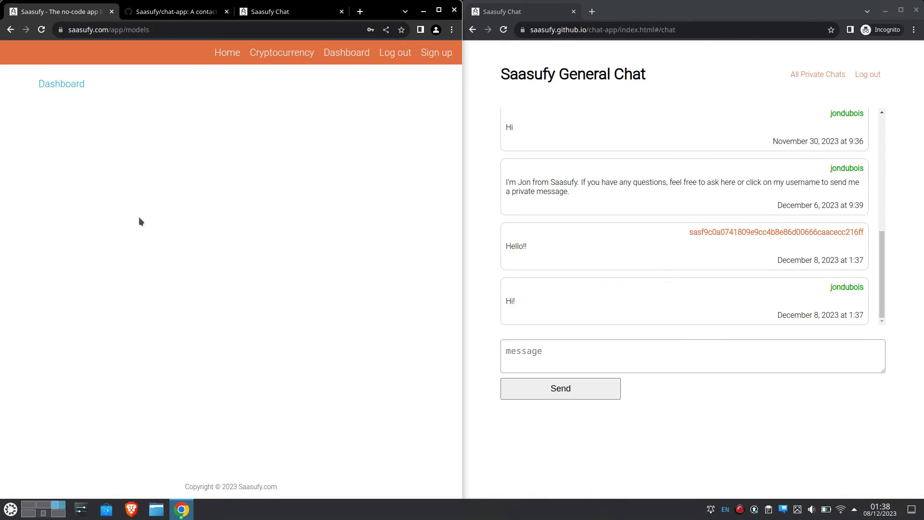
pyautogui.click(90, 171)
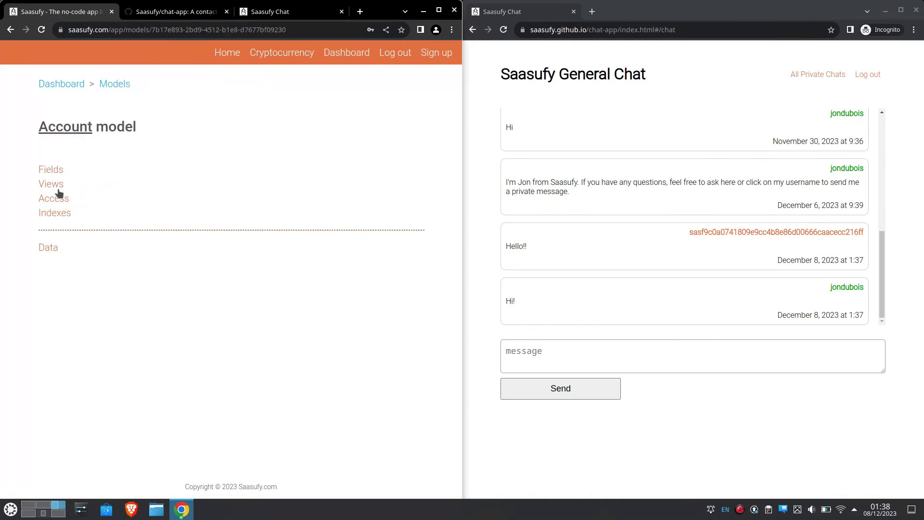
pyautogui.click(48, 248)
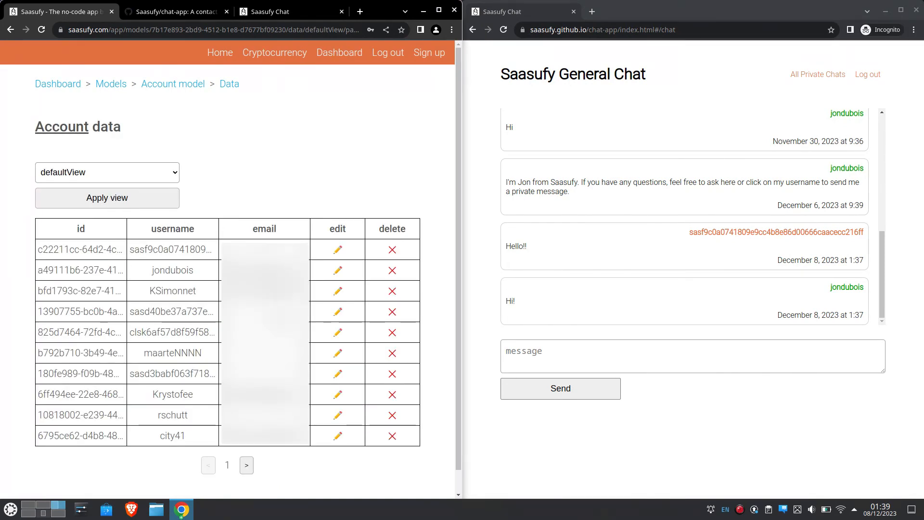
pyautogui.doubleClick(172, 270)
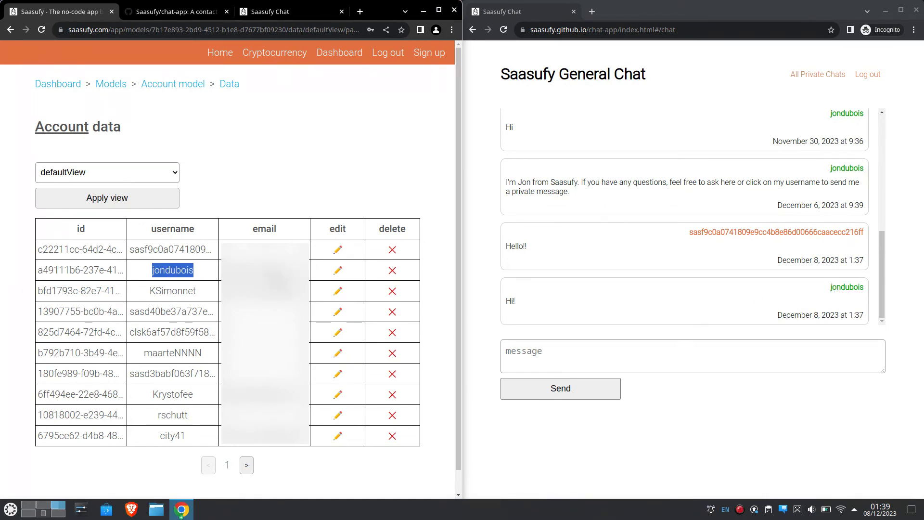
pyautogui.click(337, 251)
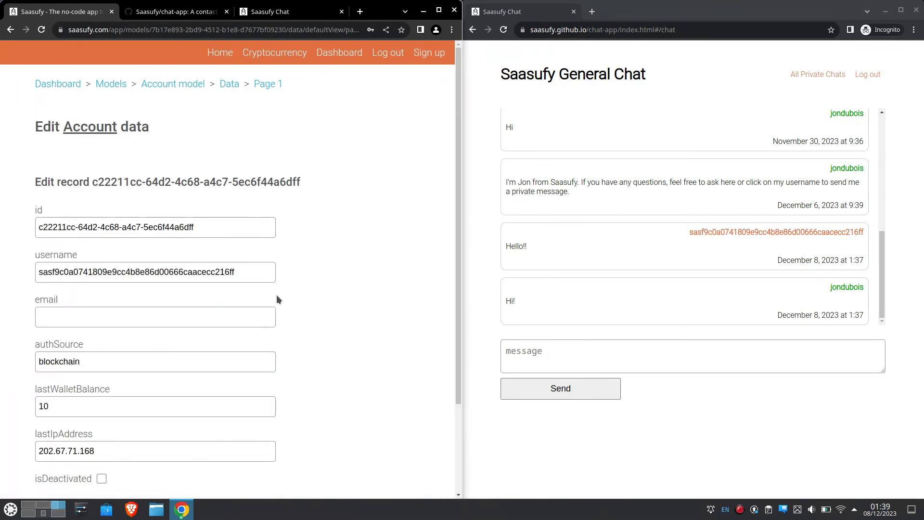
pyautogui.scroll(-2, 250, 308)
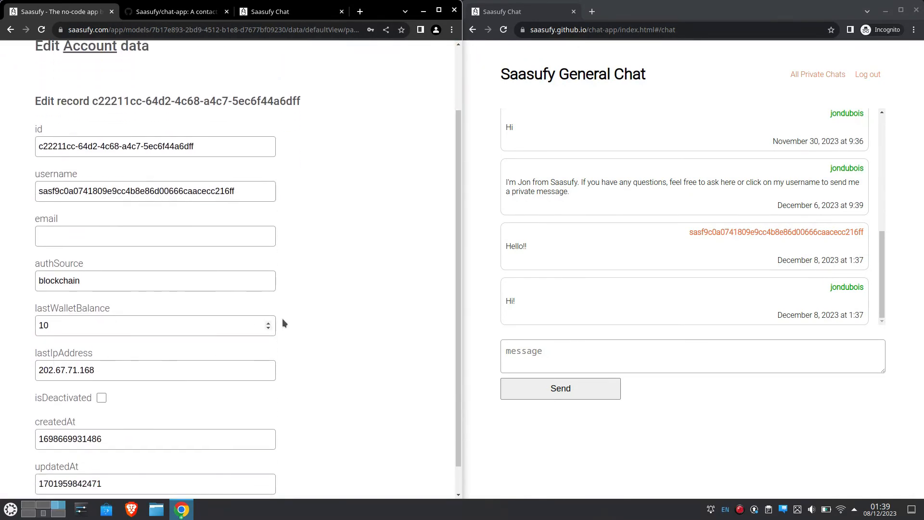
pyautogui.scroll(-1, 327, 296)
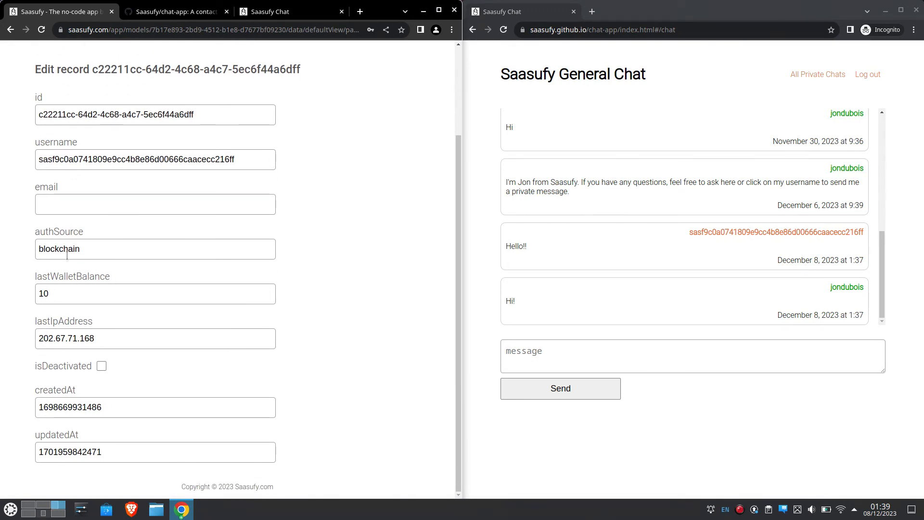
pyautogui.scroll(3, 286, 268)
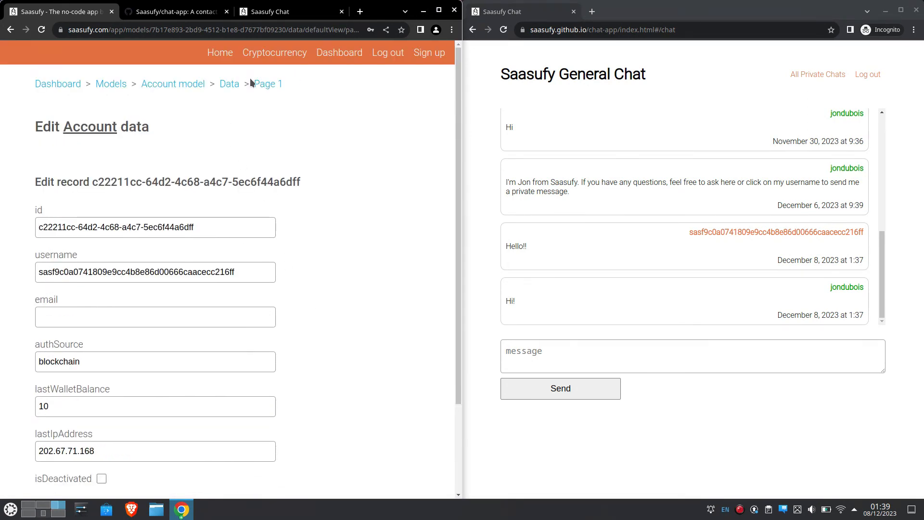
pyautogui.click(261, 84)
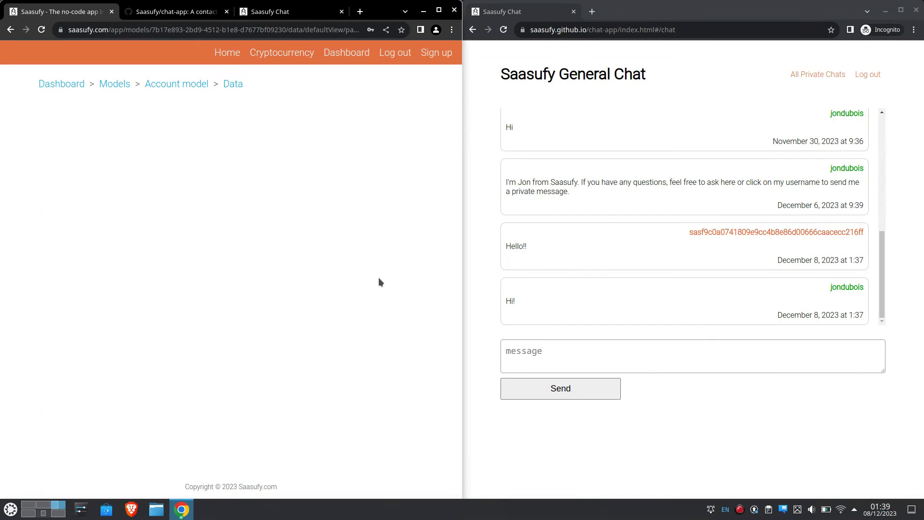